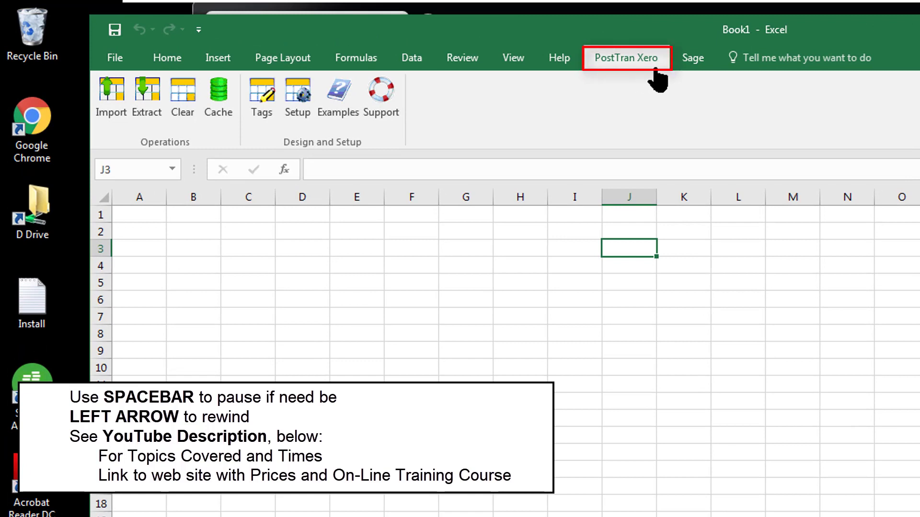
- Open the Static Data - Accounts example template and select its tag row and the first Status data cell
click(335, 96)
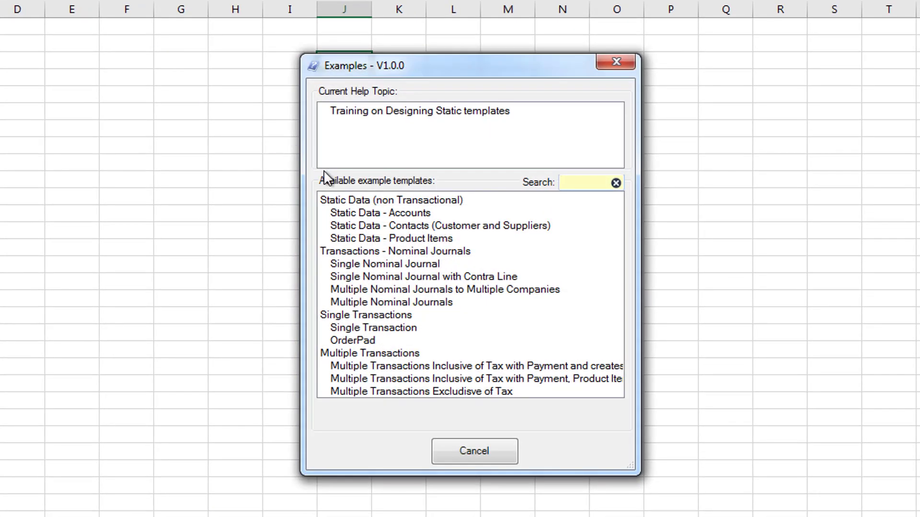
double_click(415, 210)
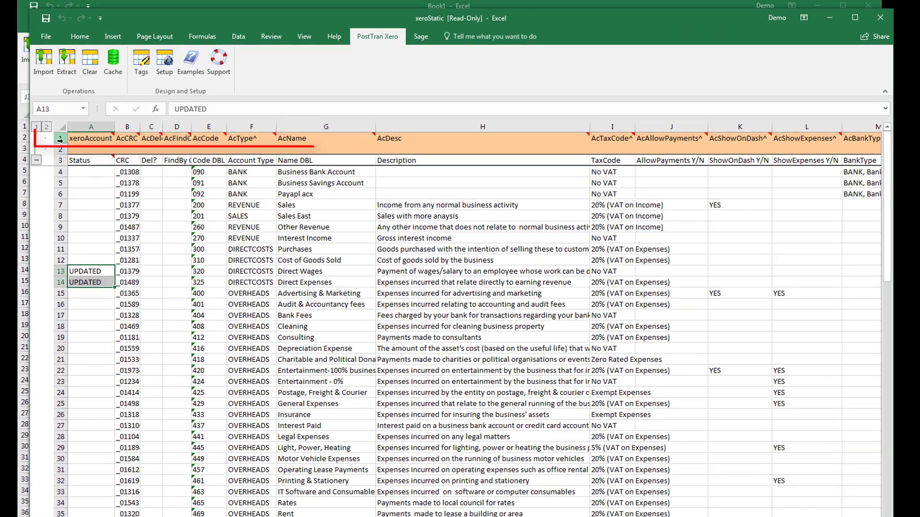
click(129, 139)
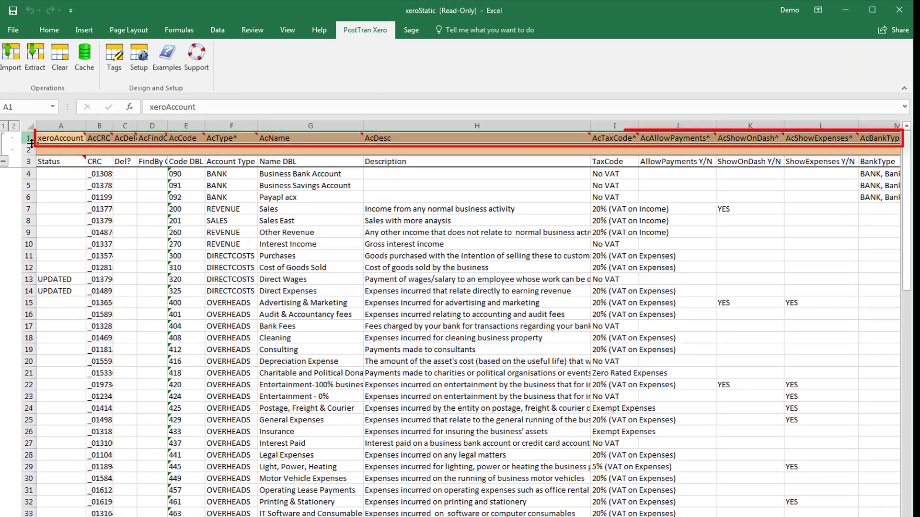
click(53, 174)
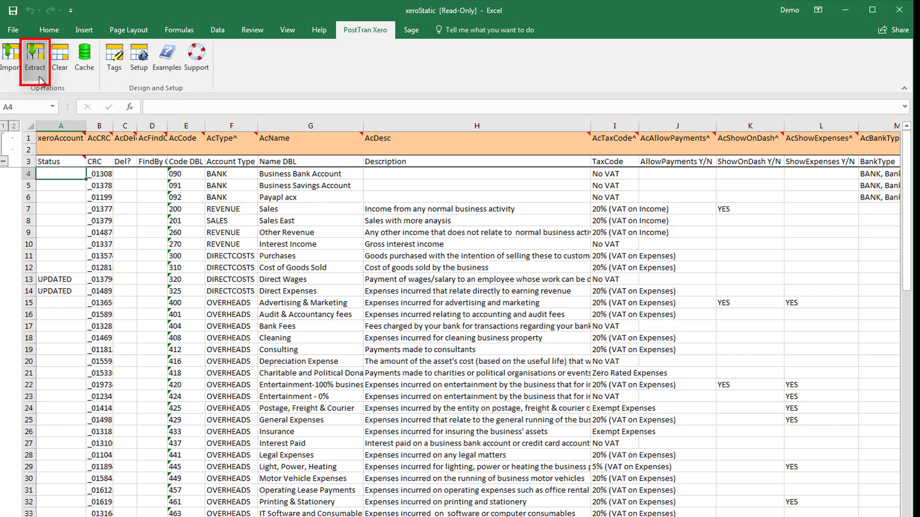
- Set the Xero company to DEMO01 Demo Company (UK) in the PostTran system setup
click(143, 71)
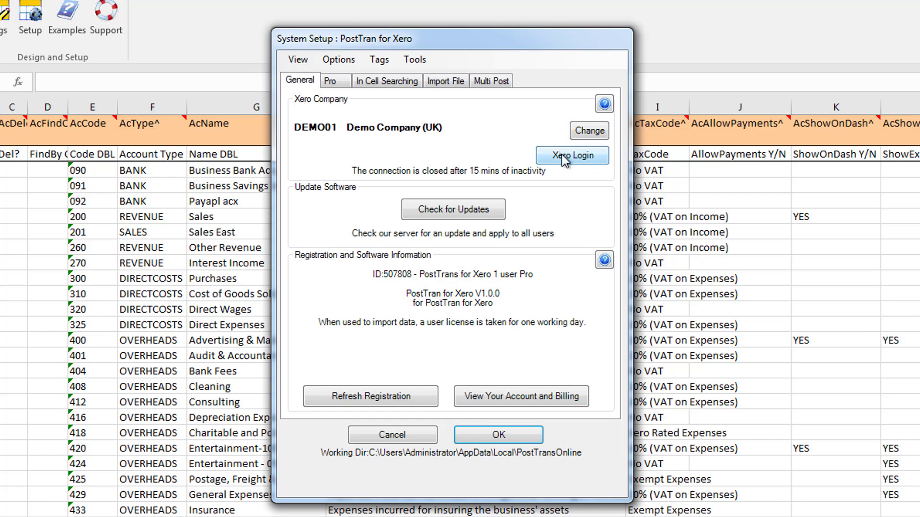
click(590, 134)
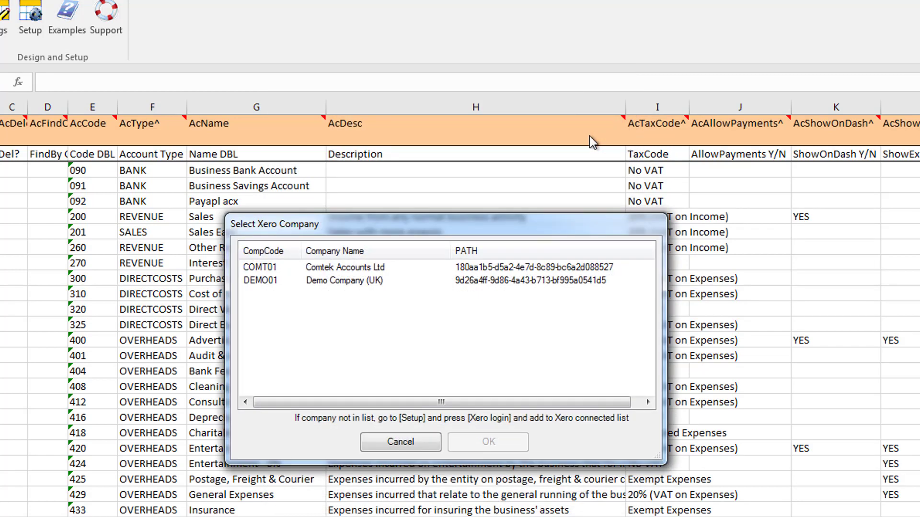
click(258, 282)
double_click(286, 283)
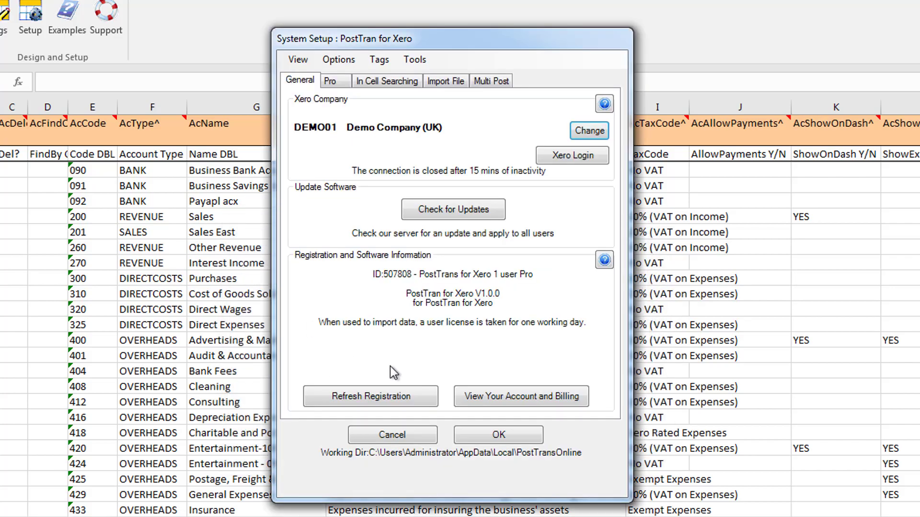
click(496, 434)
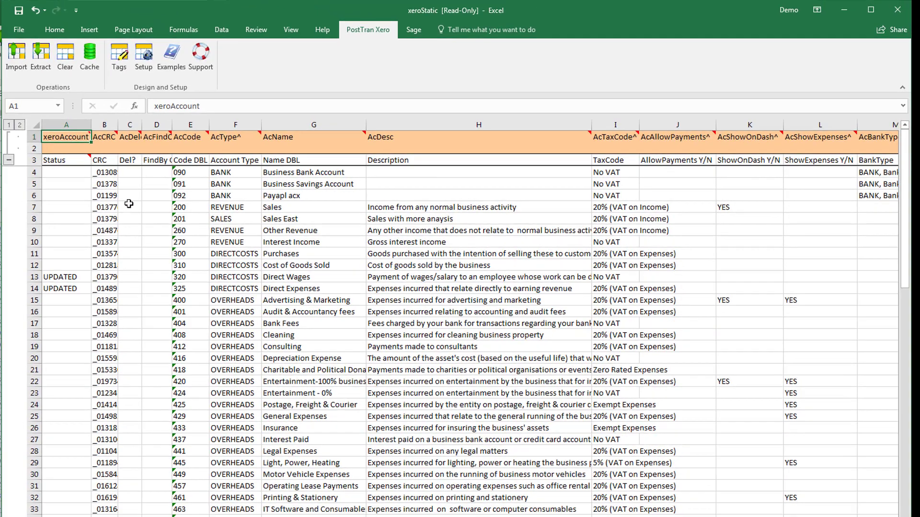
- Extract the accounts from Xero into the sheet, overwriting all existing rows and resizing the columns
click(99, 175)
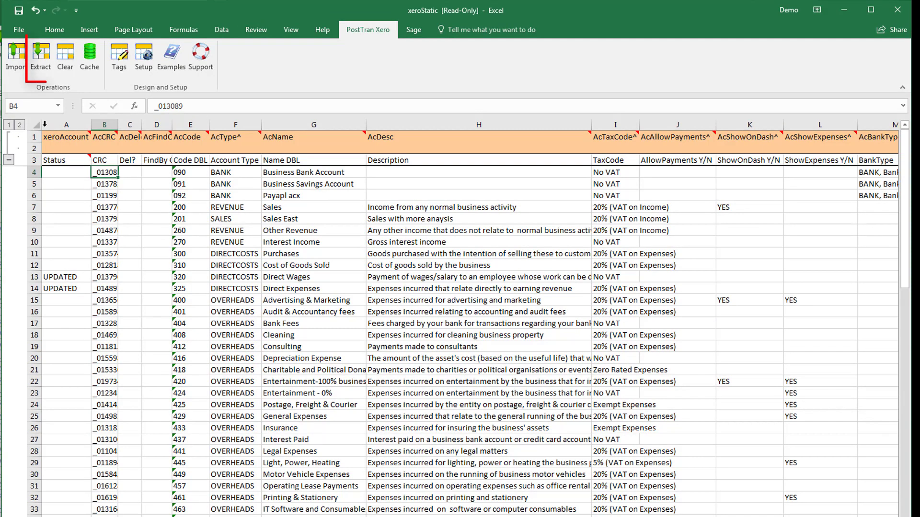
click(40, 66)
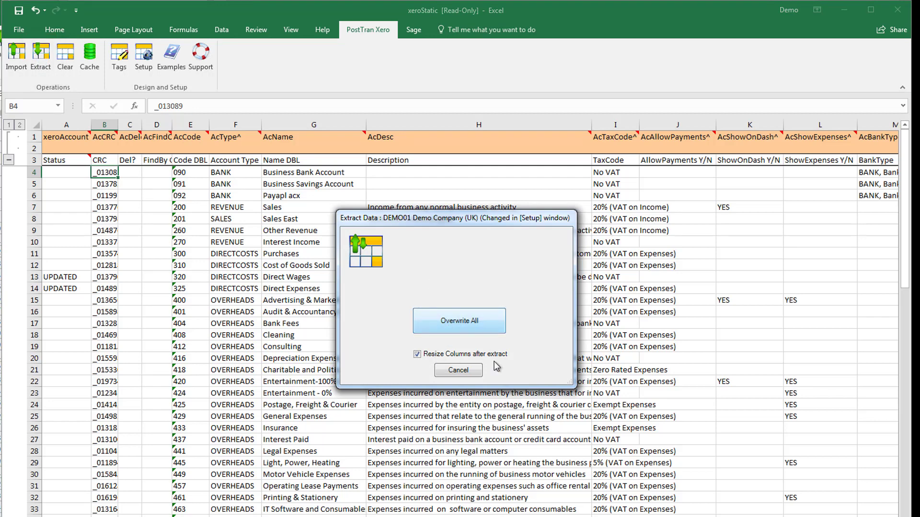
click(485, 328)
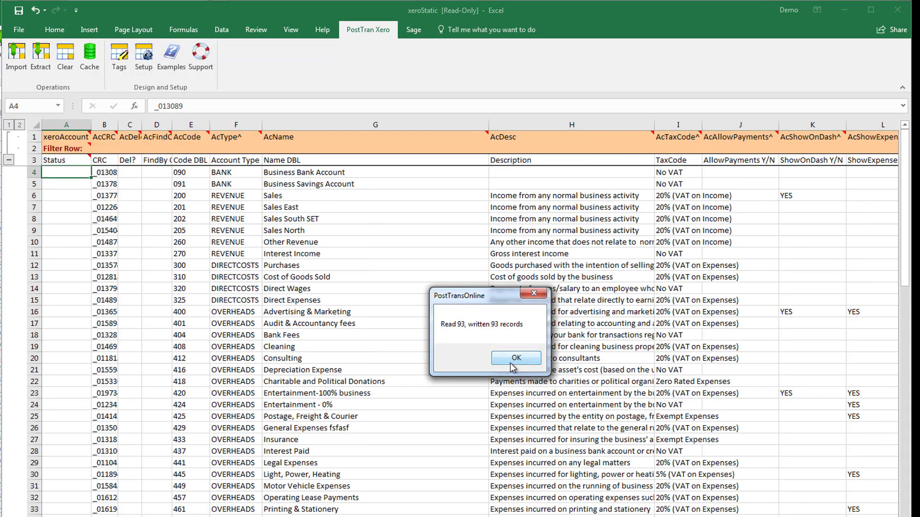
click(514, 365)
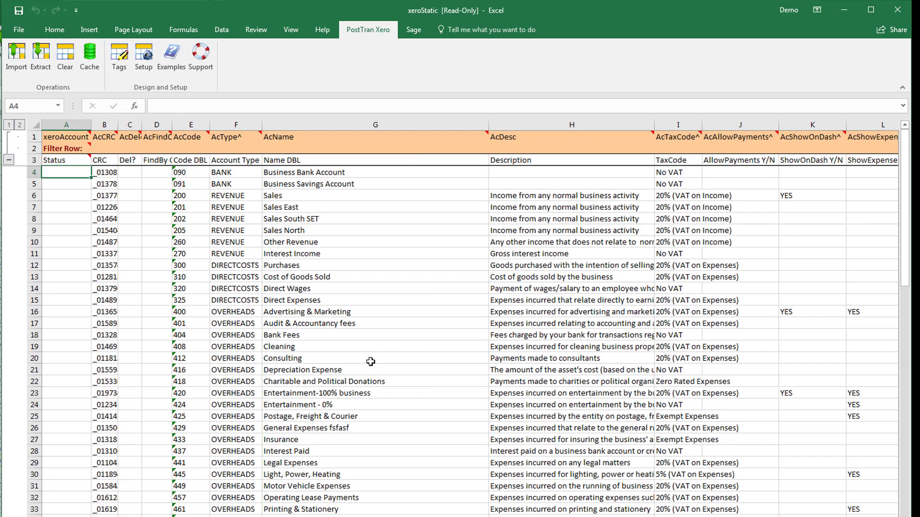
- Review the extracted account codes, types and names, and read the note on the AcAllowPayments^ tag
drag(192, 198, 187, 312)
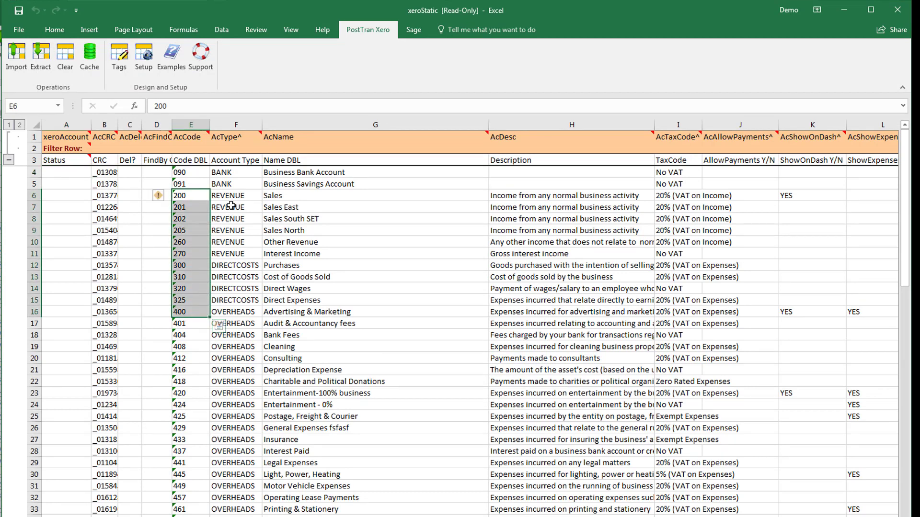
drag(229, 207, 230, 297)
click(295, 241)
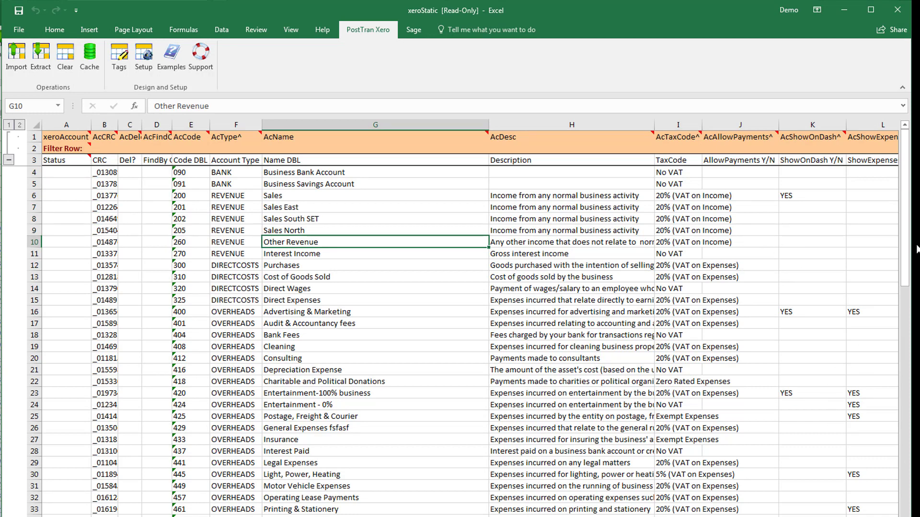
scroll(470, 318, right, 5)
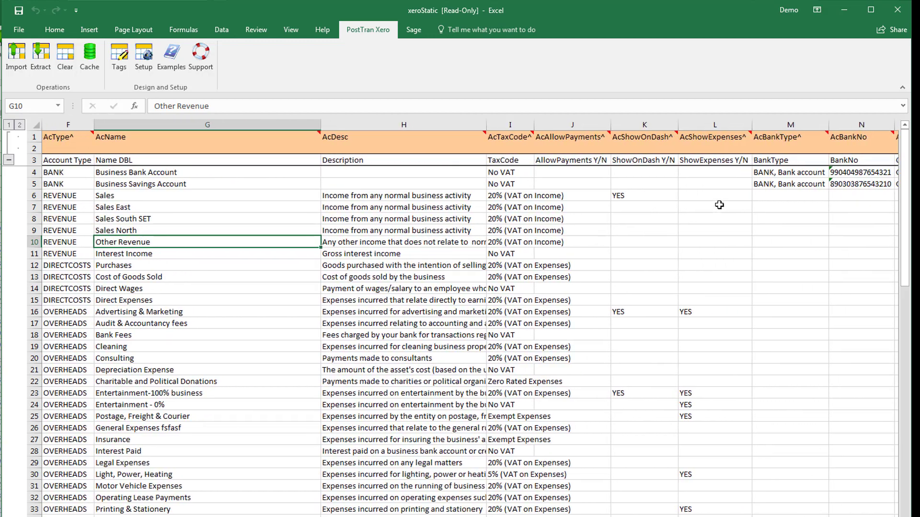
mouse_move(600, 141)
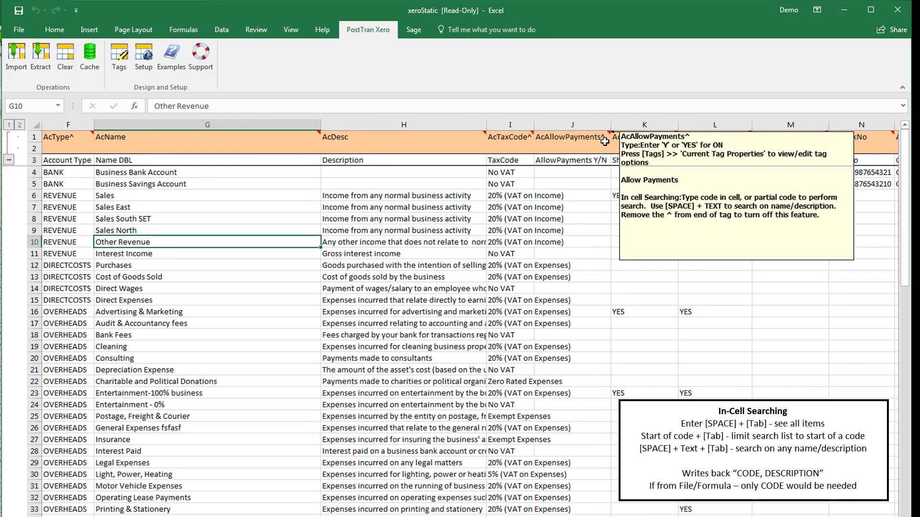
- Try in-cell searching with y in the ShowOnDash cell of the Purchases row, and clear the entry
click(628, 289)
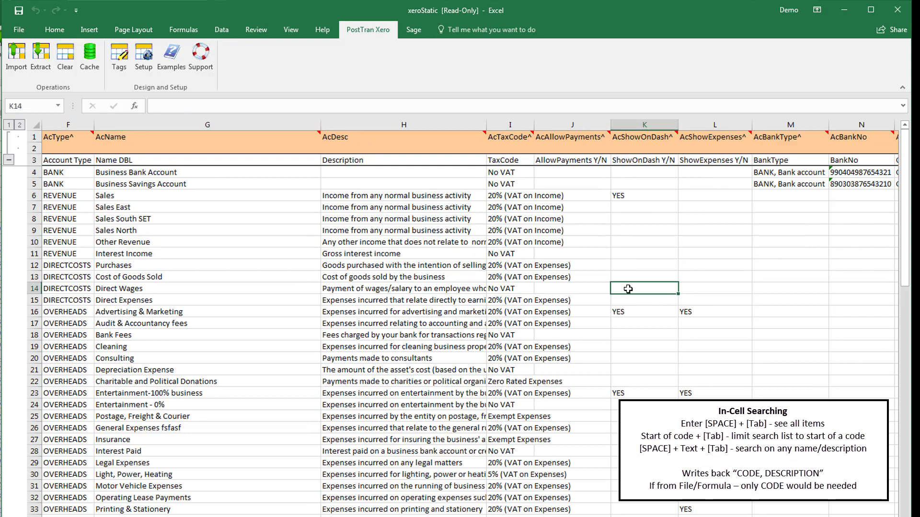
click(626, 265)
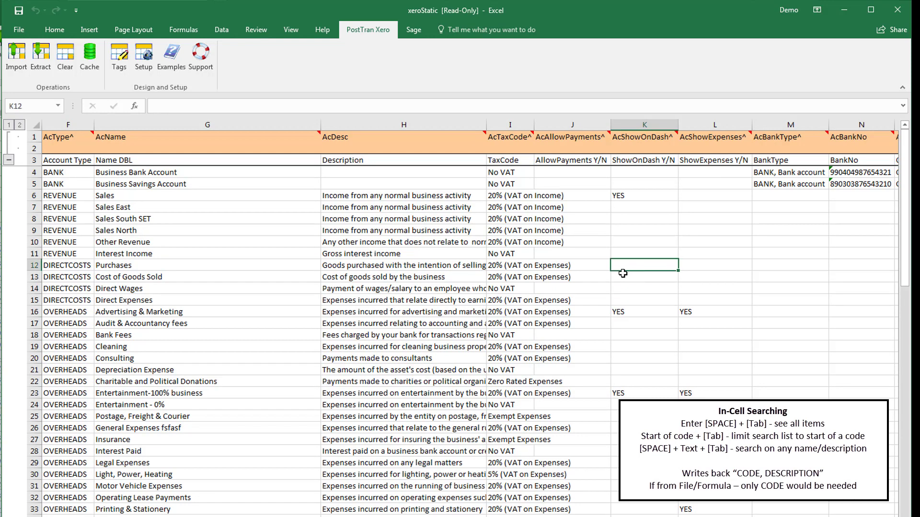
text(y)
key(Tab)
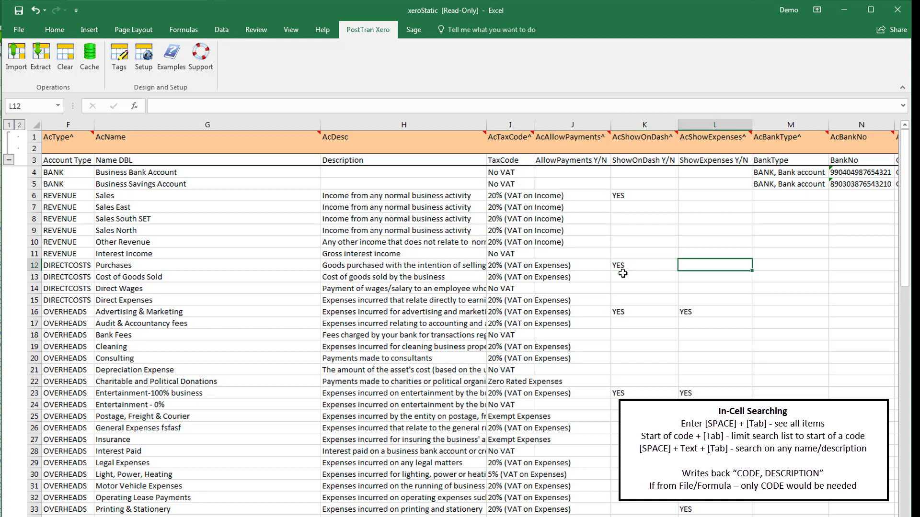
key(shift+Tab)
key(Delete)
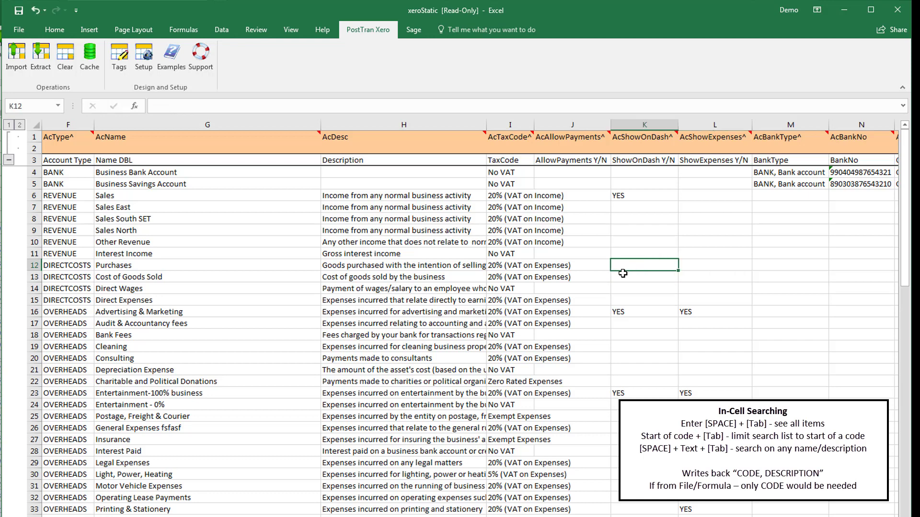
key(Up)
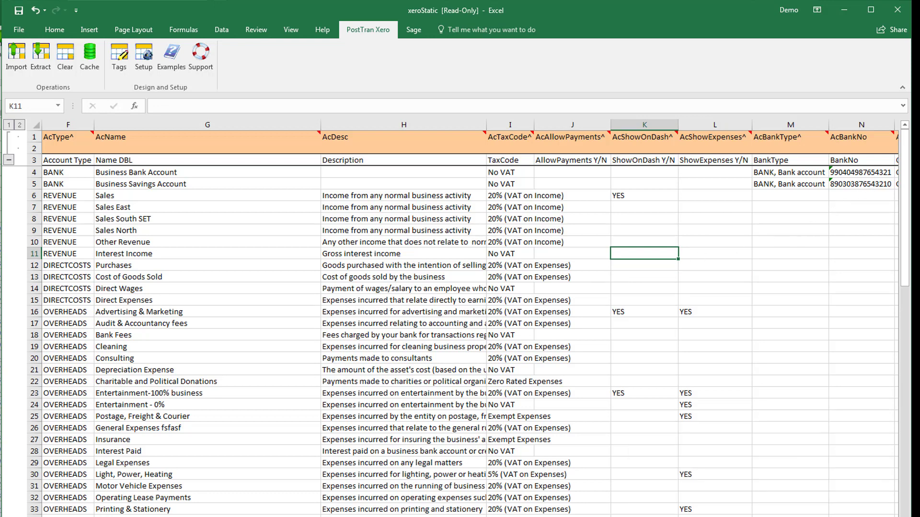
- Examine the bank type, bank number and currency code columns, and return to the Sales North account row
scroll(460, 321, right, 2)
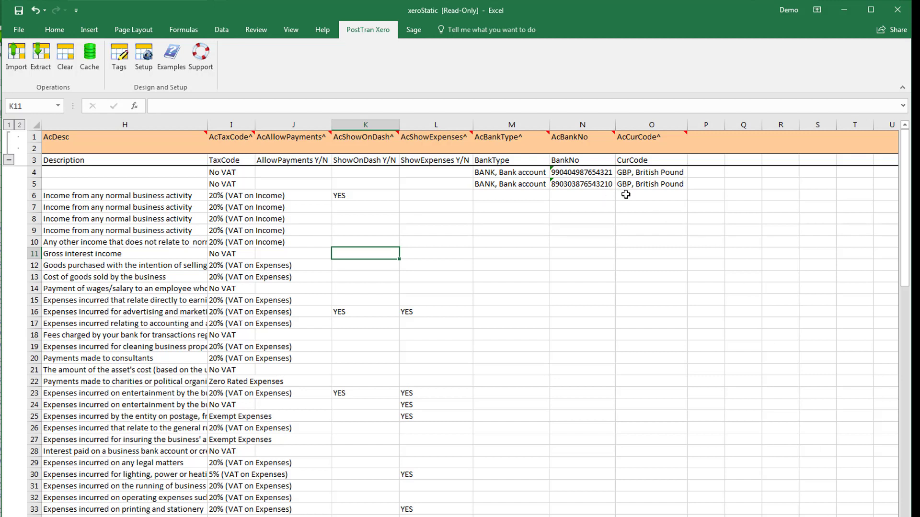
click(626, 200)
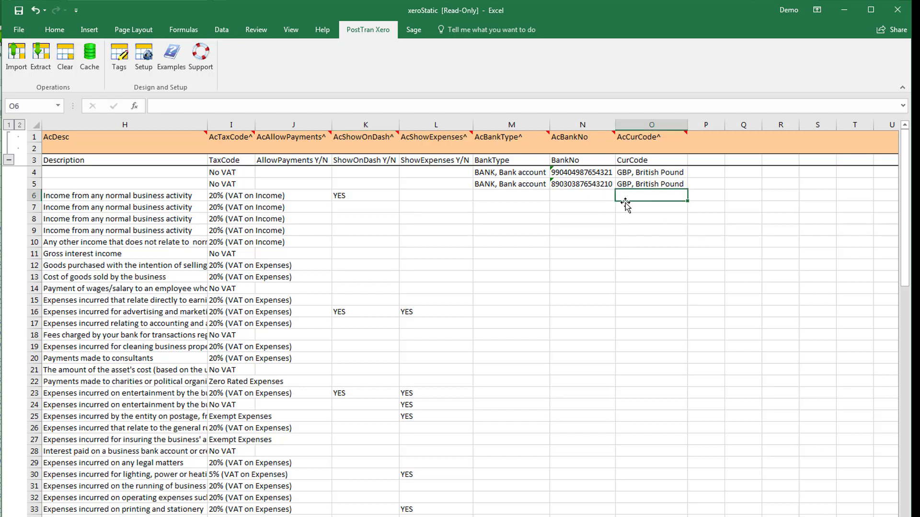
key(Up)
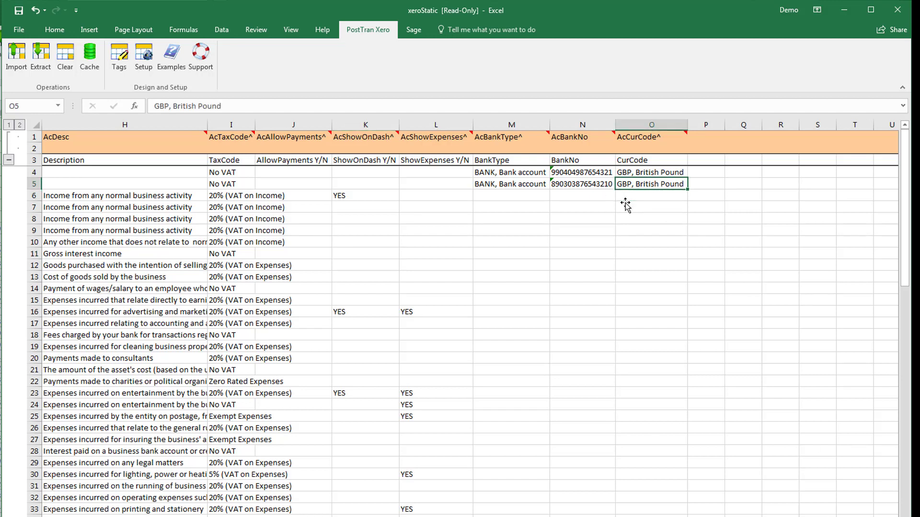
key(Left)
key(Left)
key(Left)
key(Left)
key(Left)
key(Left)
key(Left)
key(Left)
key(Left)
key(Left)
key(Left)
key(Left)
key(Left)
key(Left)
key(Down)
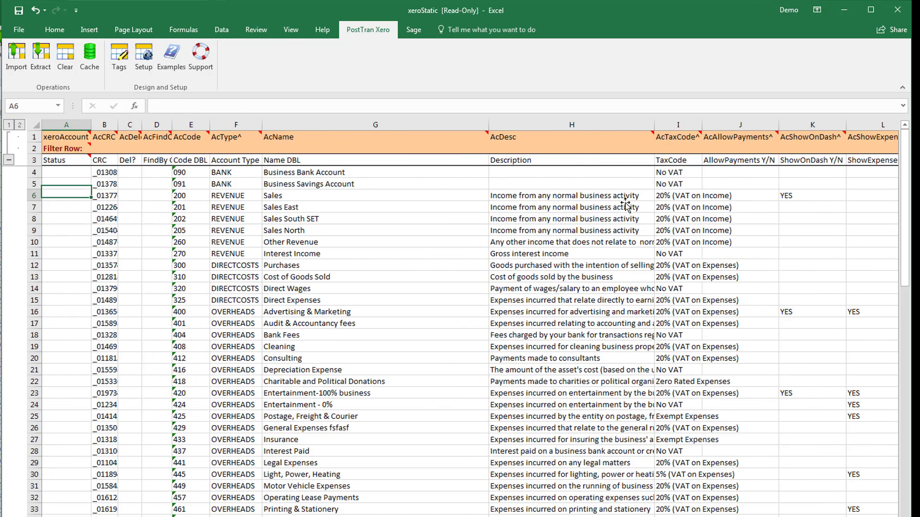
key(Down)
key(Down)
key(Down)
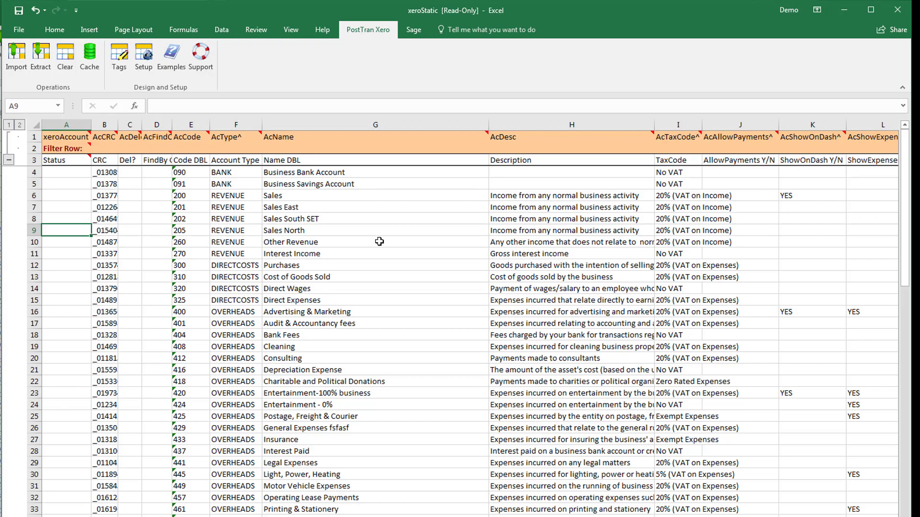
click(352, 232)
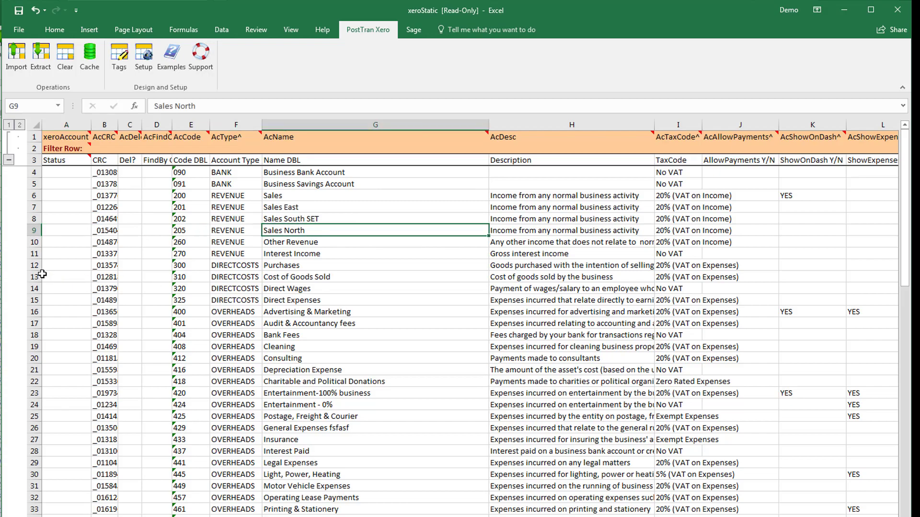
- Delete the account rows from row 12 (Purchases) to the end of the list
drag(34, 266, 34, 516)
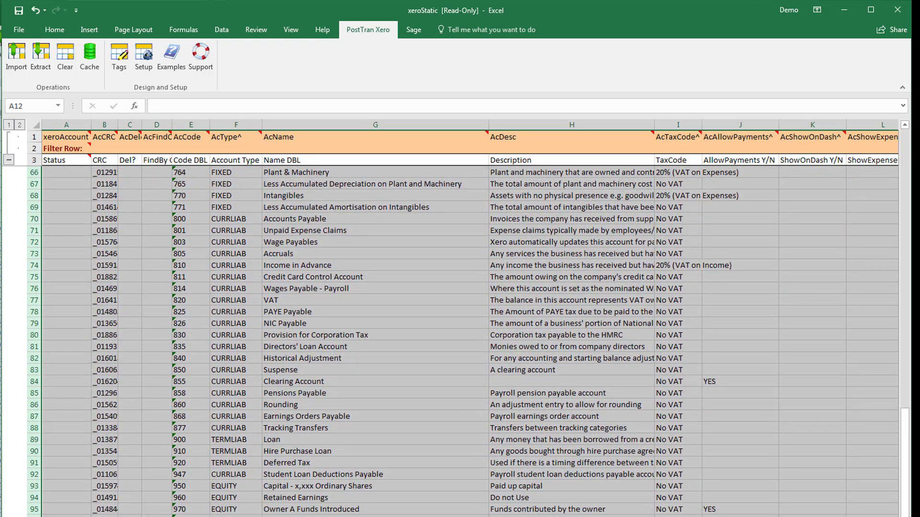
right_click(35, 515)
click(52, 454)
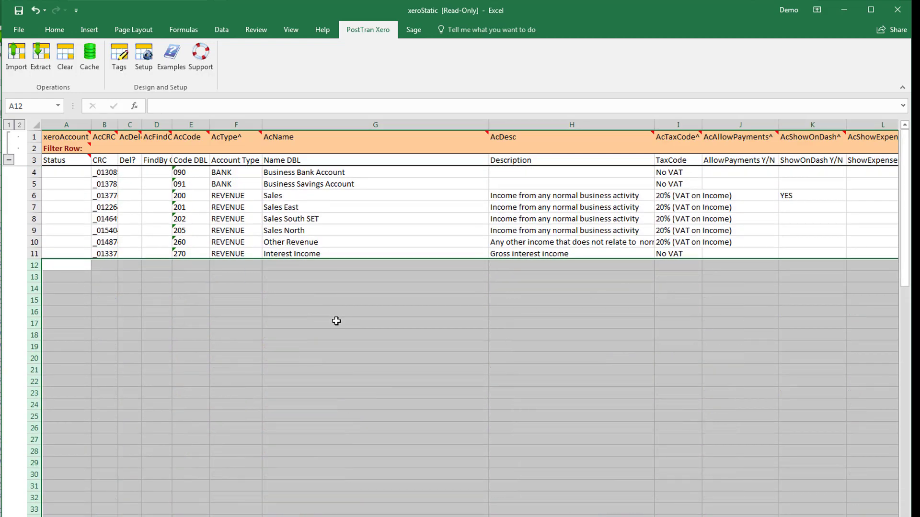
- Rename the account with code 202 to Sales South
click(296, 243)
click(293, 219)
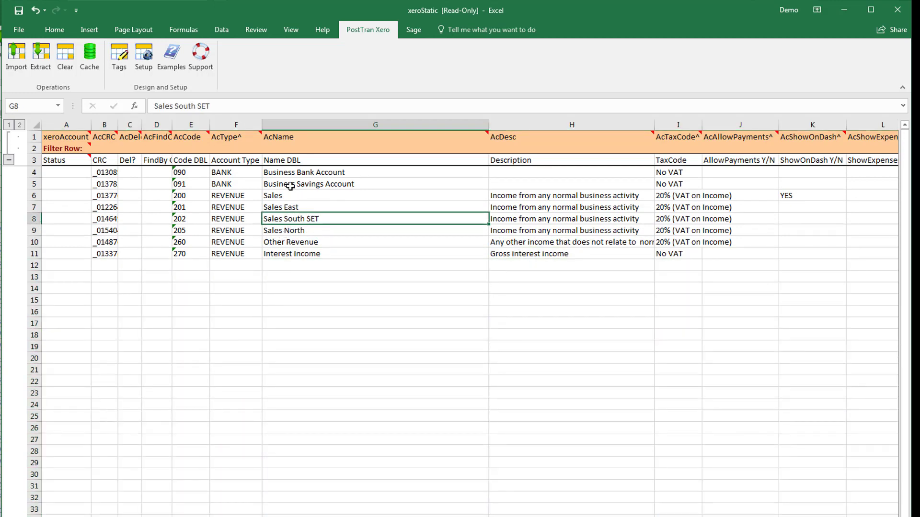
drag(196, 106, 217, 106)
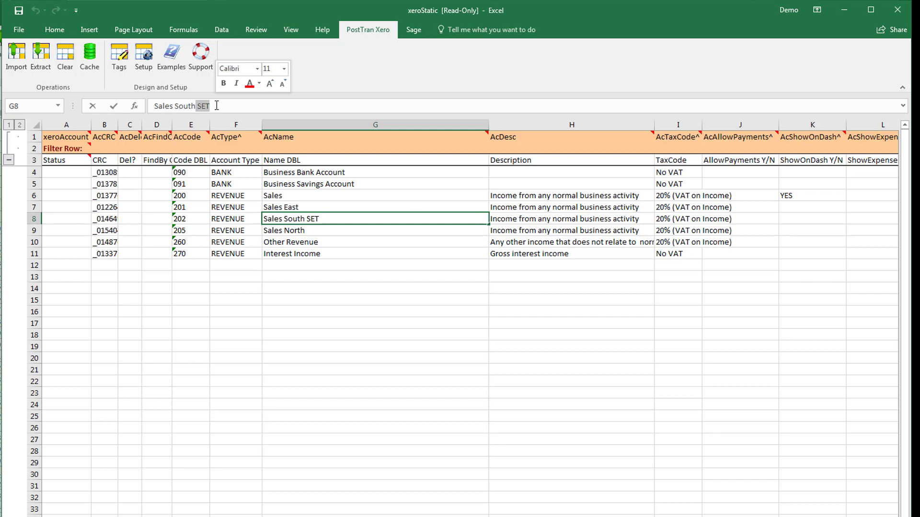
key(BackSpace)
key(Return)
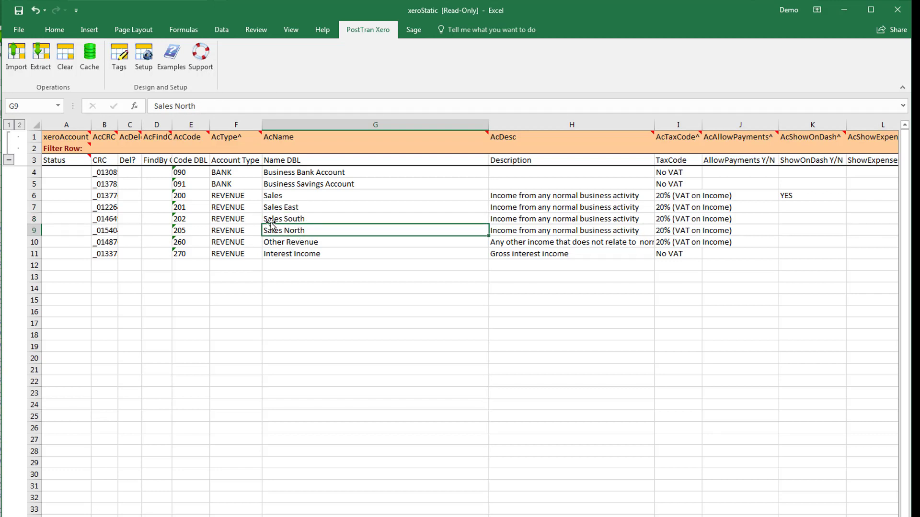
- Copy the Sales North account row into the empty row 12
click(34, 231)
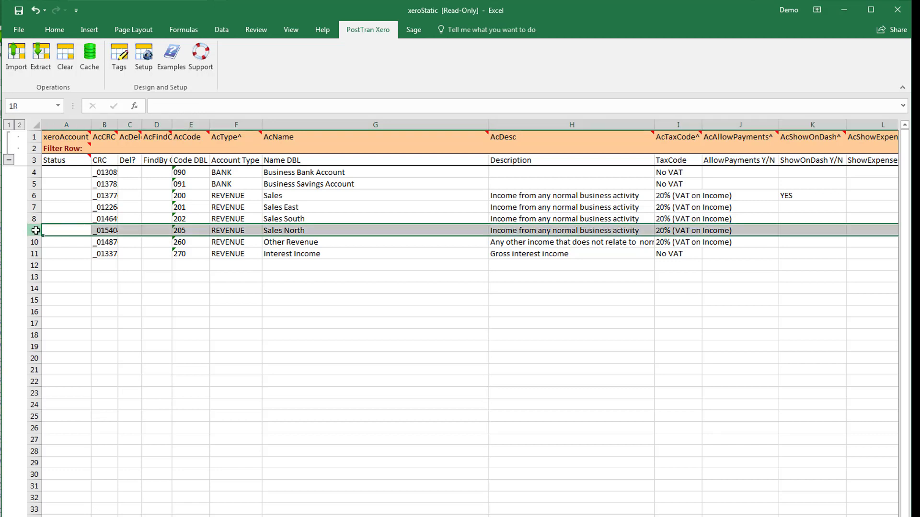
key(ctrl+c)
click(33, 265)
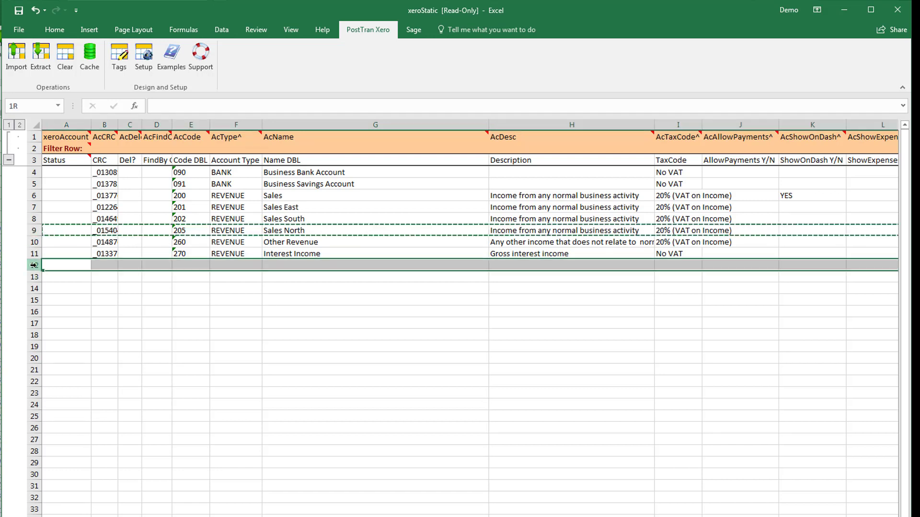
key(ctrl+v)
- Change the copied account in row 12 to code 203 and name it Sales West
click(186, 267)
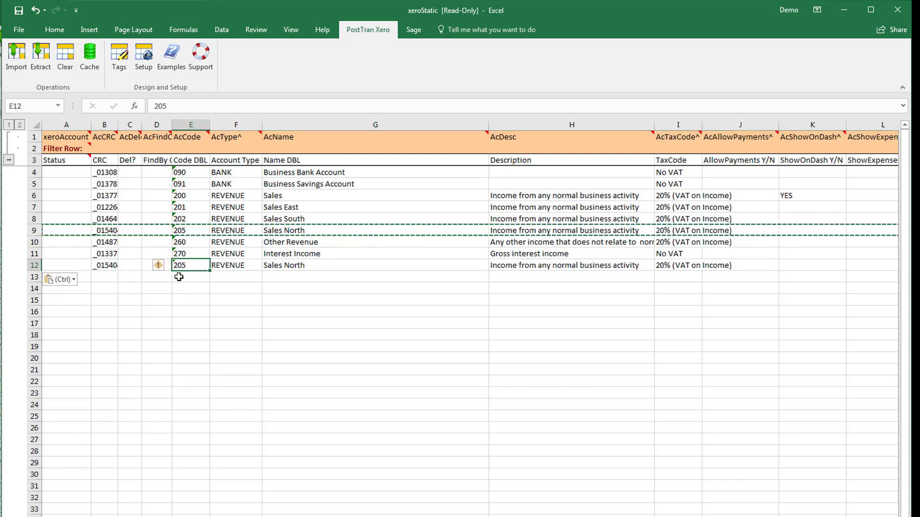
text(203)
key(Tab)
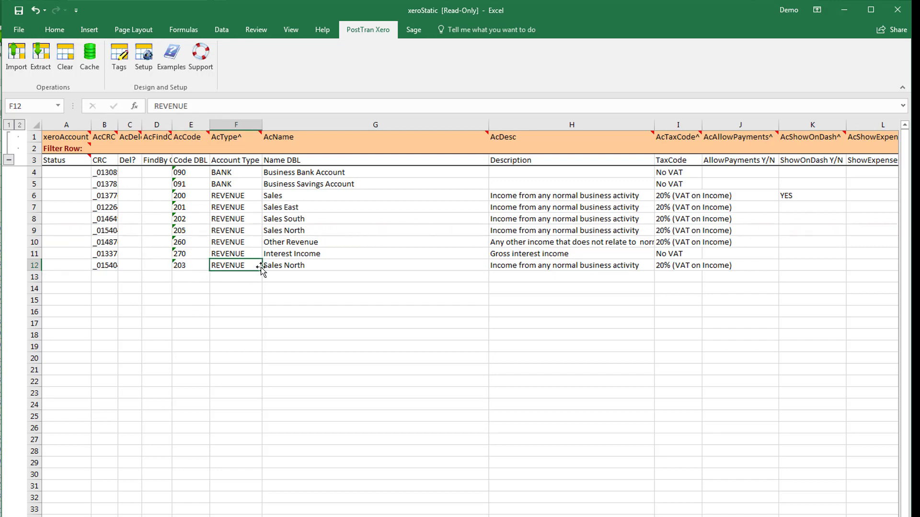
click(280, 267)
drag(176, 106, 209, 103)
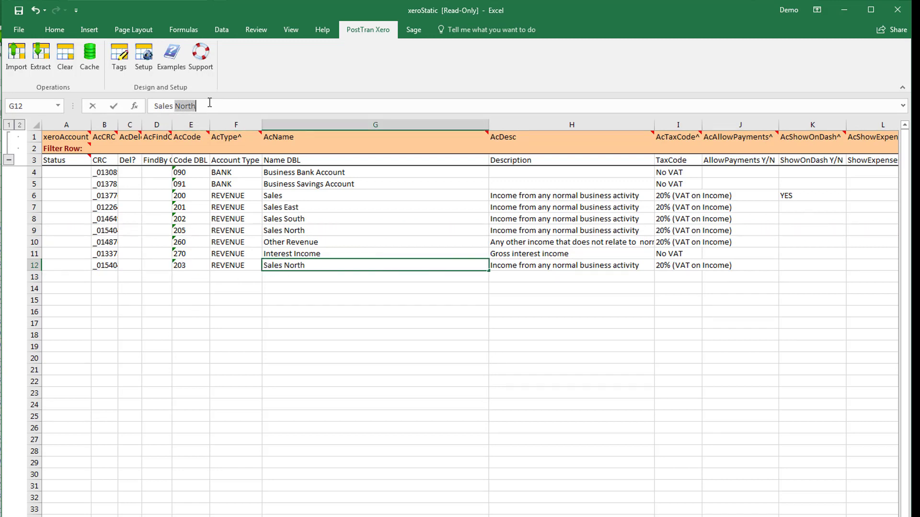
text(Wes)
key(Tab)
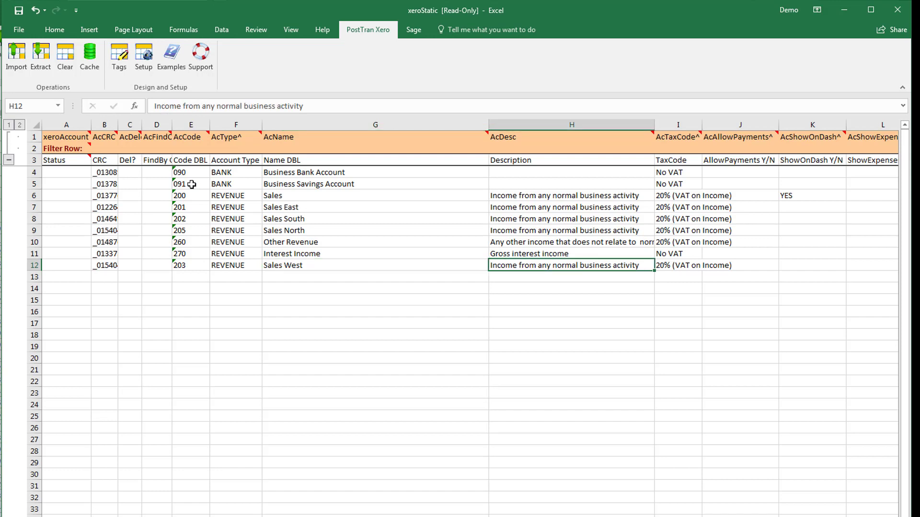
- Copy the Sales West account row into the empty row 13
click(200, 267)
click(34, 266)
key(ctrl+c)
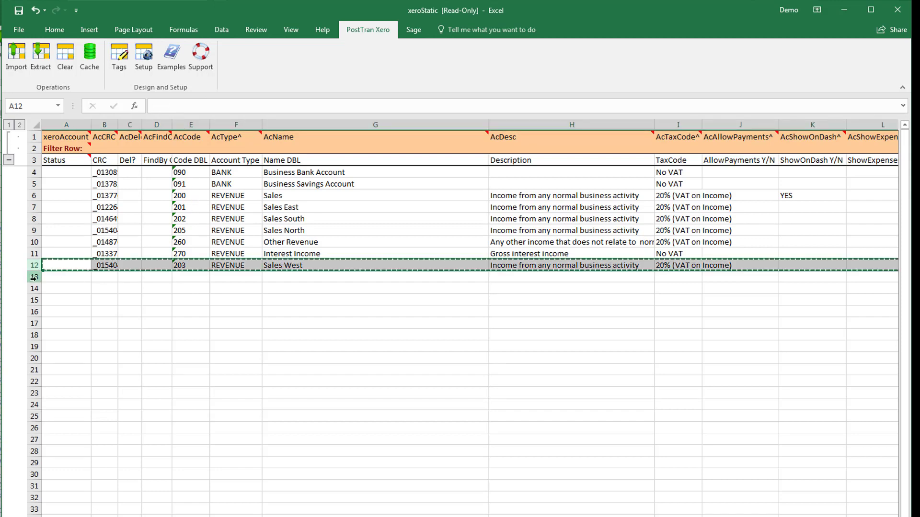
click(34, 277)
key(ctrl+v)
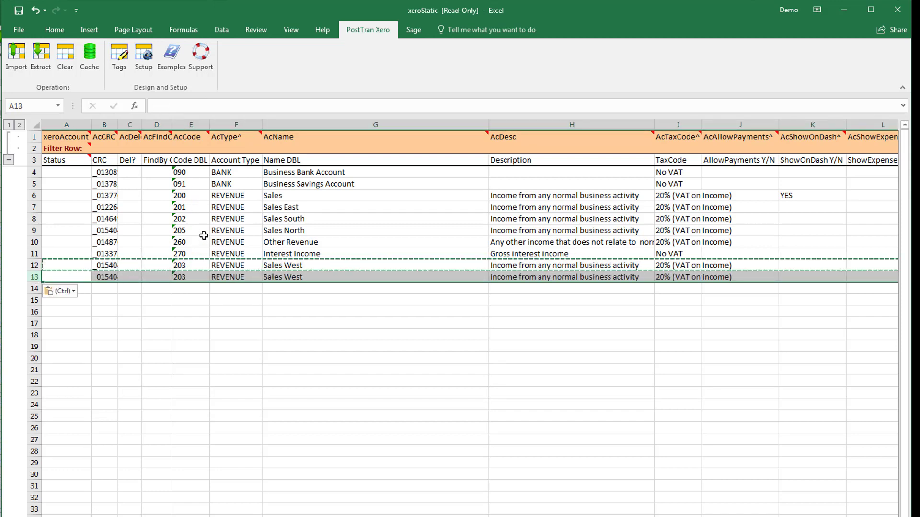
- Change the copied account in row 13 to code 204 and name it Sales Sideways
click(187, 278)
click(163, 105)
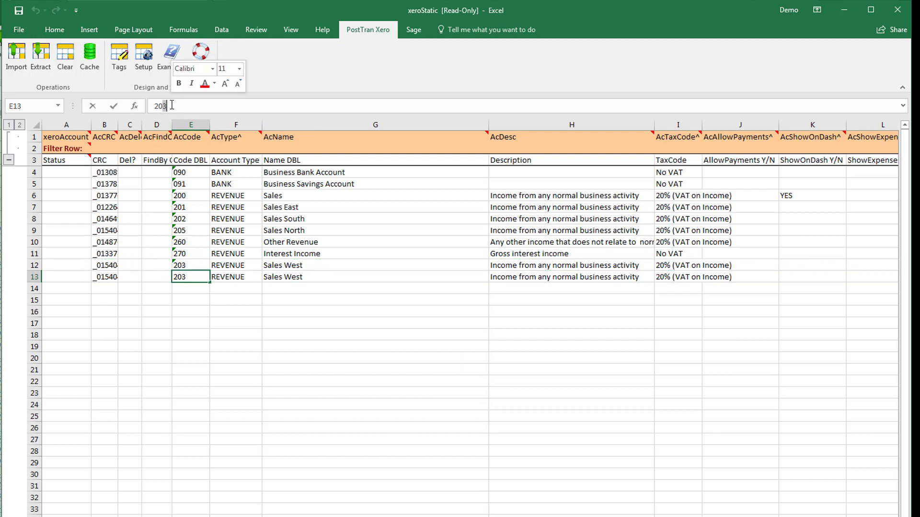
text(4)
click(287, 277)
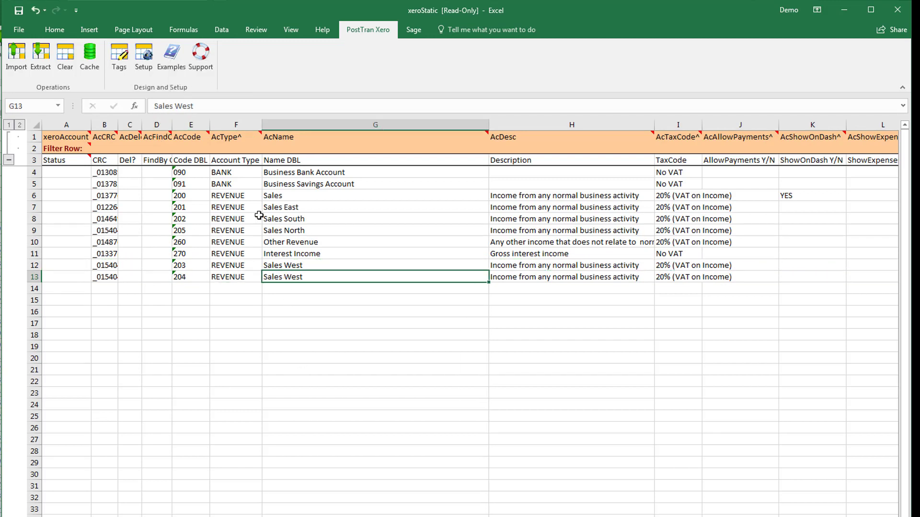
drag(174, 106, 201, 106)
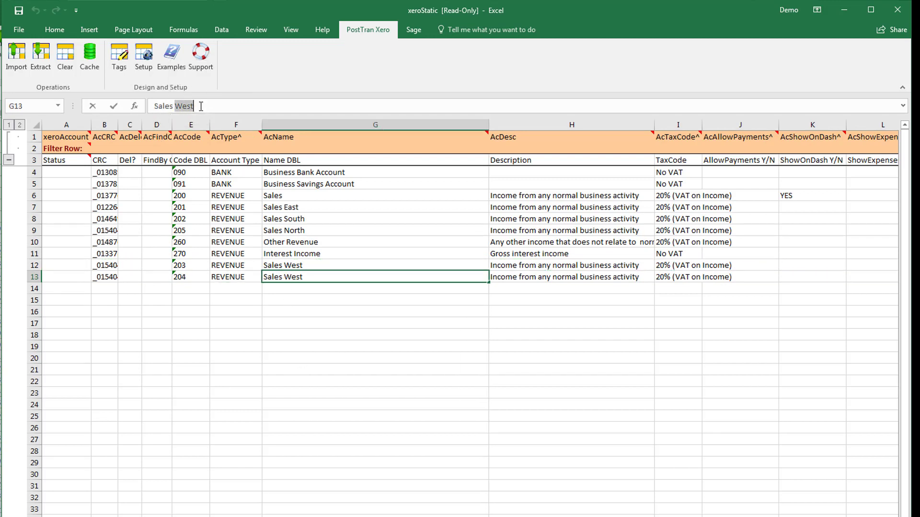
text(Sideway)
key(Tab)
click(309, 275)
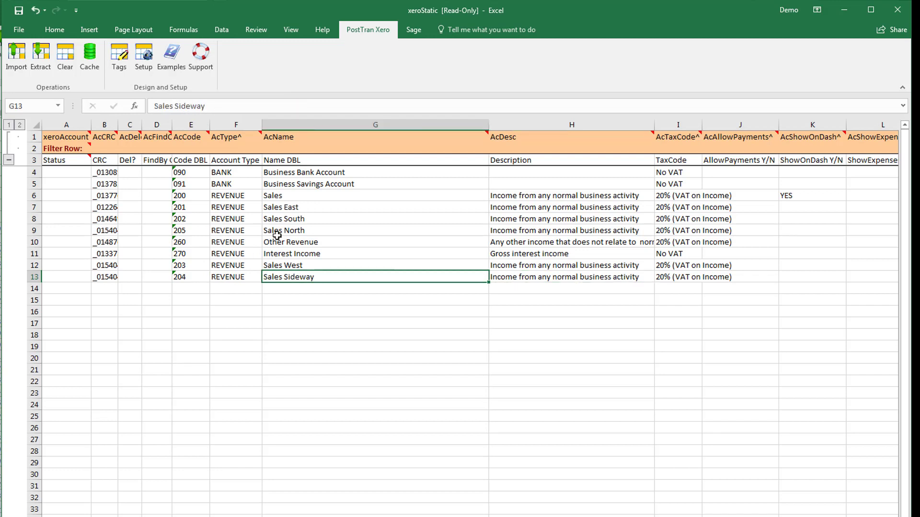
click(210, 106)
text(s)
key(Return)
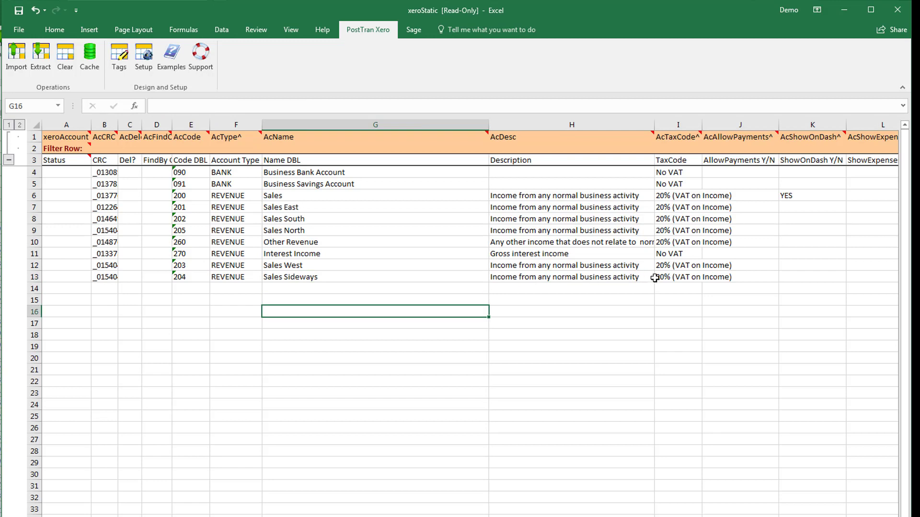
- Look up the full list of tax codes for the Sales Sideways account and choose 5% (VAT on Income)
click(660, 278)
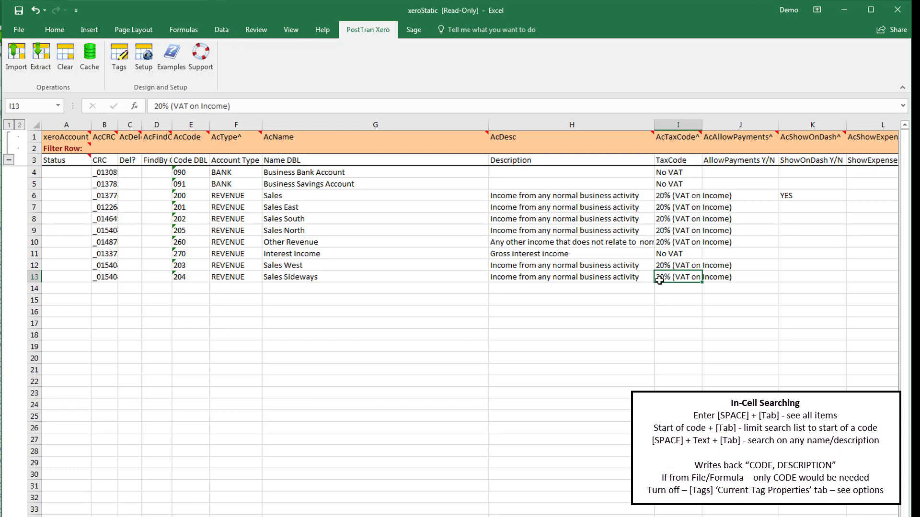
key(Tab)
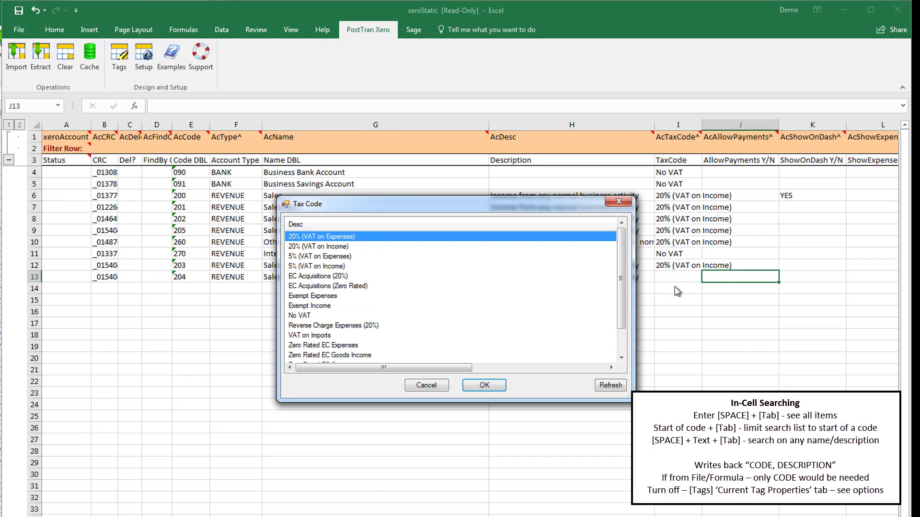
mouse_move(621, 323)
mouse_down()
mouse_move(620, 345)
mouse_move(616, 312)
mouse_up()
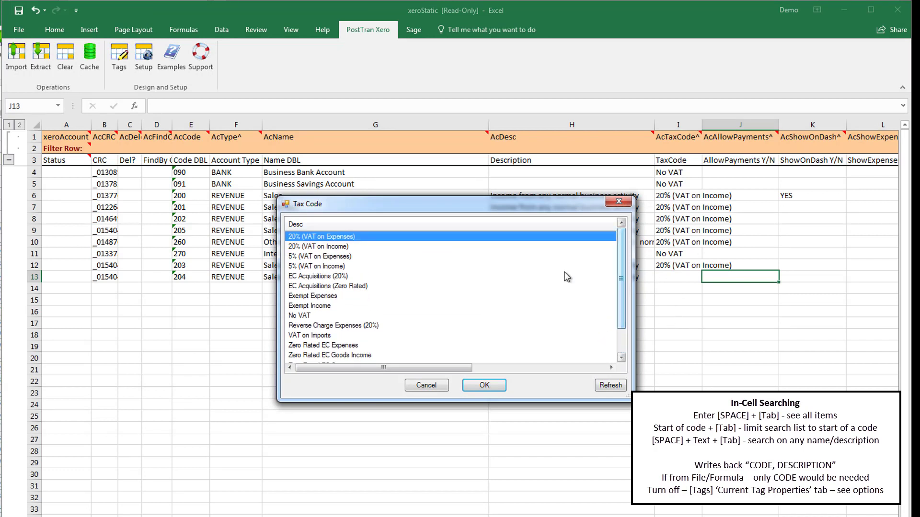
click(325, 266)
double_click(325, 268)
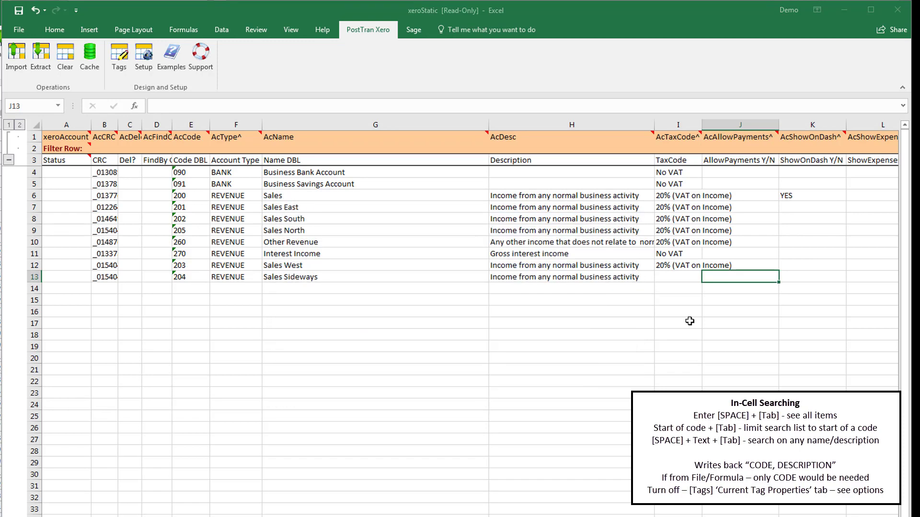
- Search the tax codes starting with 20 for the Sales Sideways account and choose 20% (VAT on Income)
click(670, 276)
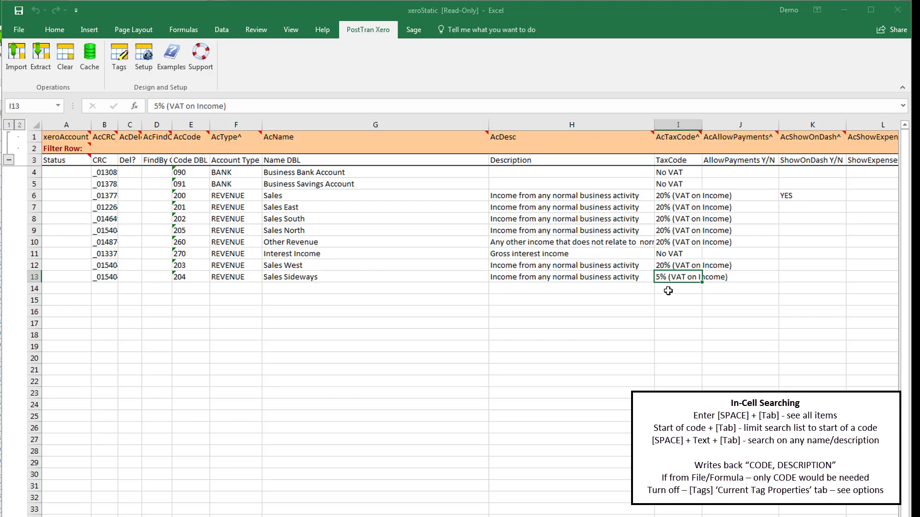
text(20)
key(Tab)
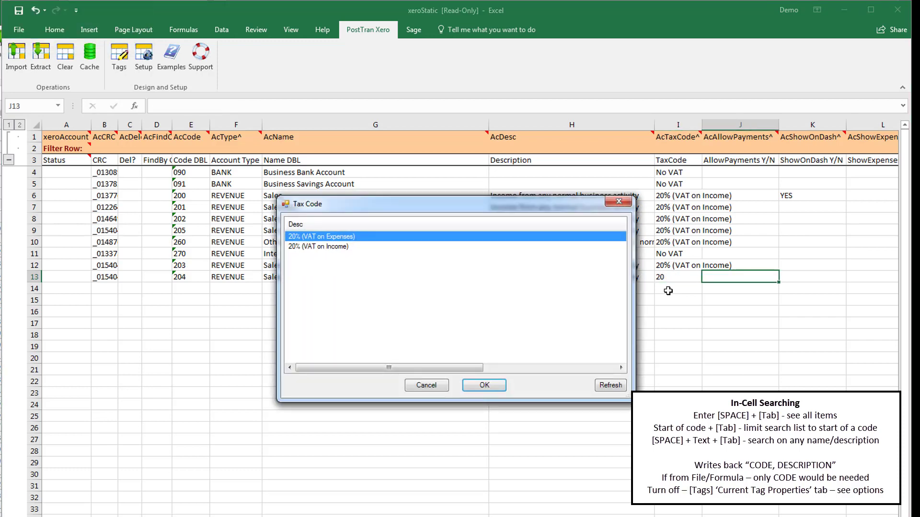
key(Down)
key(Return)
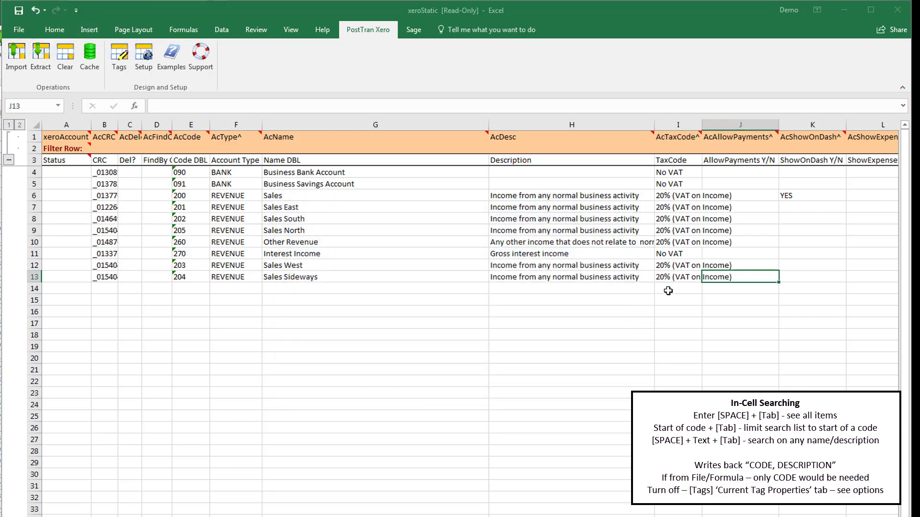
- Try searching for an account type in the empty row 14 using the text "re"
key(Left)
key(Left)
key(Left)
key(Left)
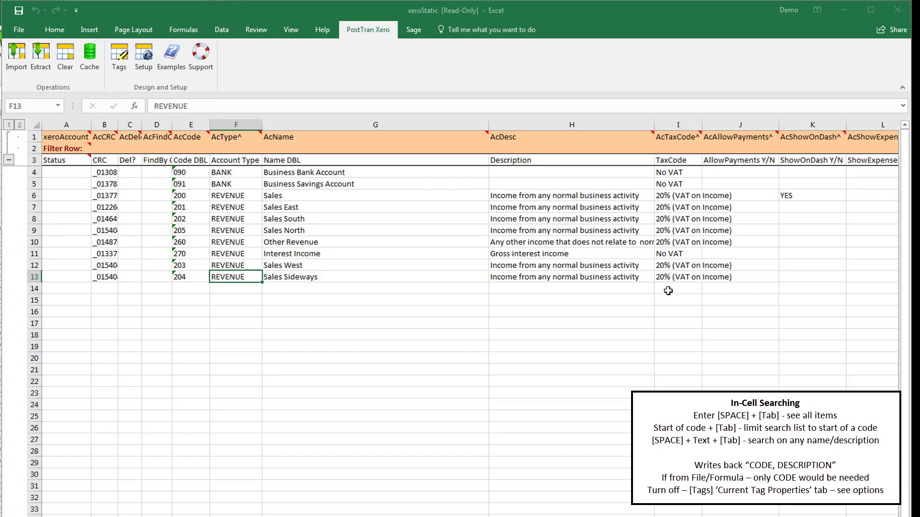
key(Down)
text(re)
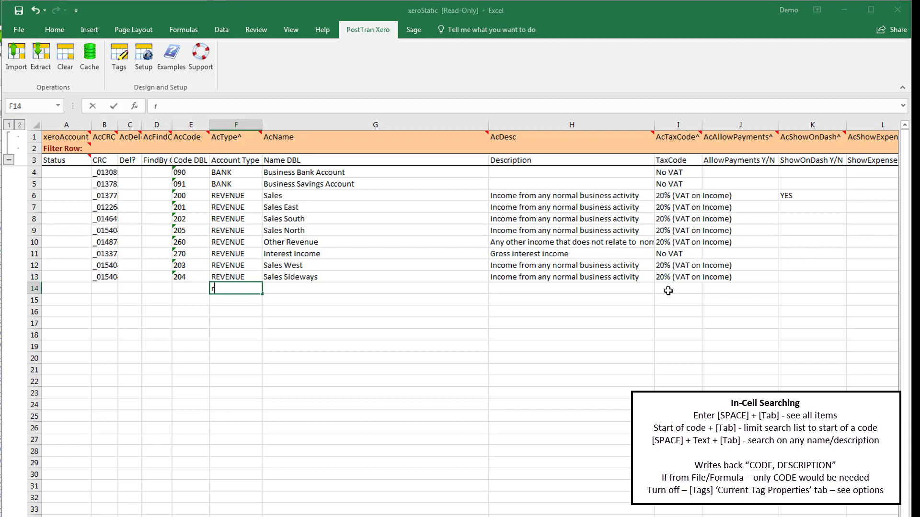
key(Tab)
- Browse the full list of account types for the empty row 14 and close it without choosing one
key(Left)
key(Tab)
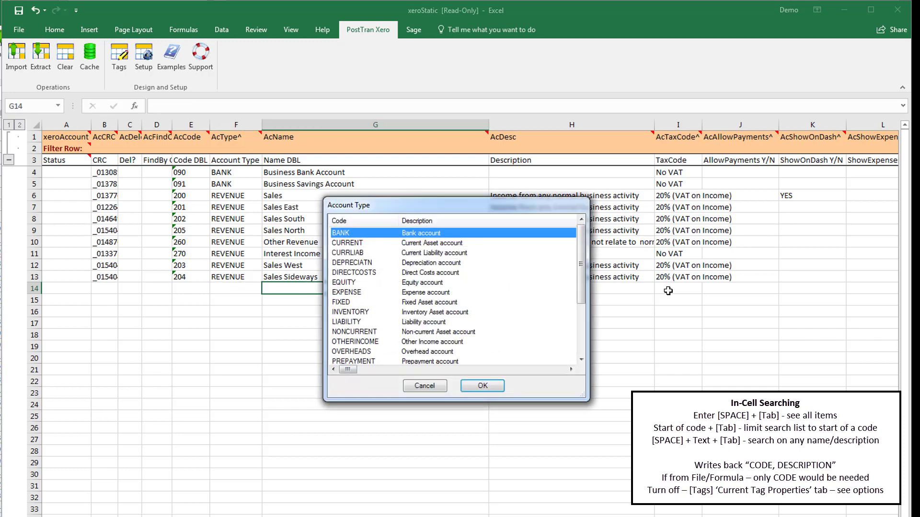
key(Down)
key(Down)
key(Down)
key(Down)
key(Down)
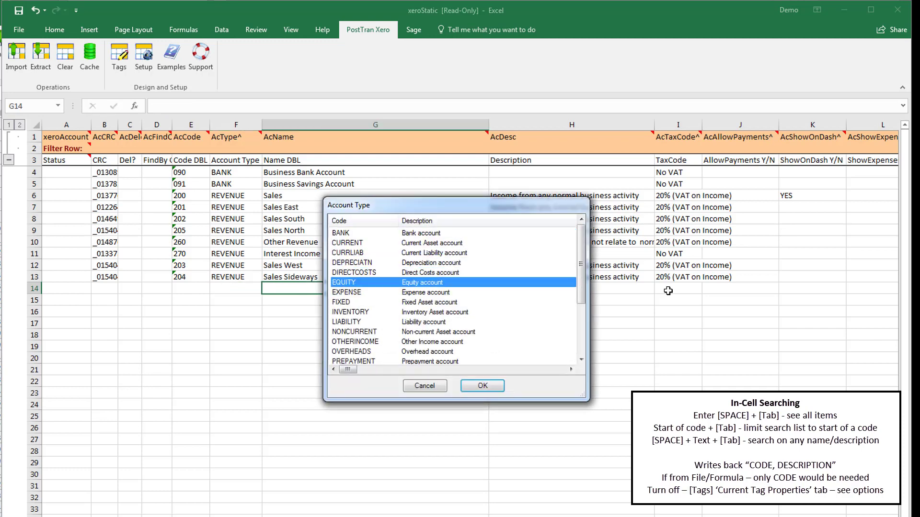
click(434, 387)
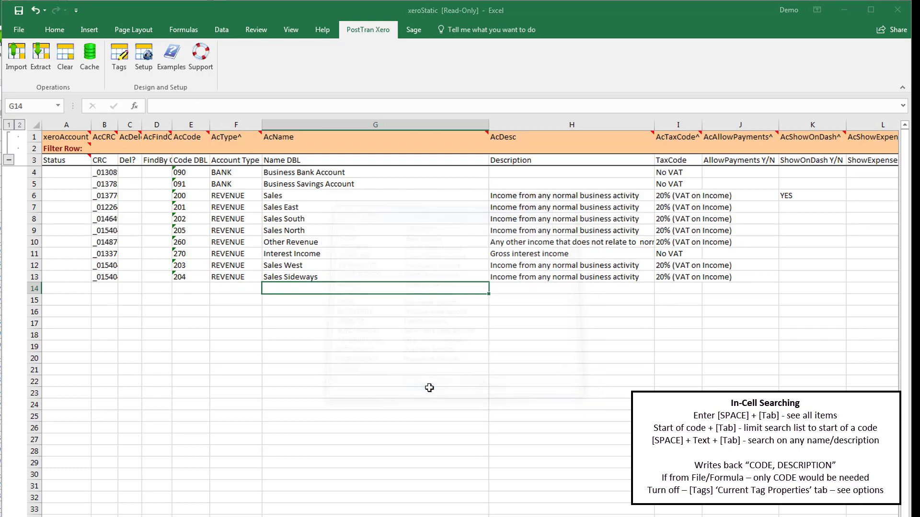
click(292, 303)
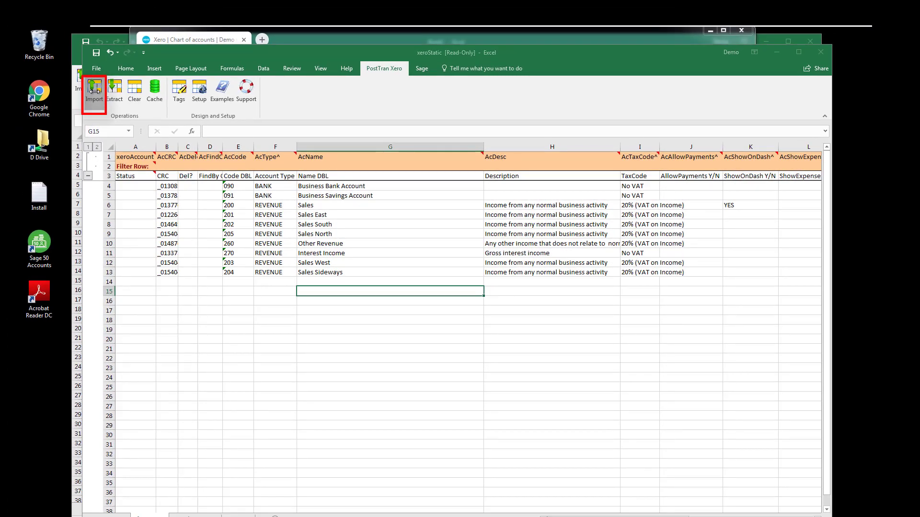
- Import the edited and new accounts into Demo Company (UK) with PostTran
click(95, 90)
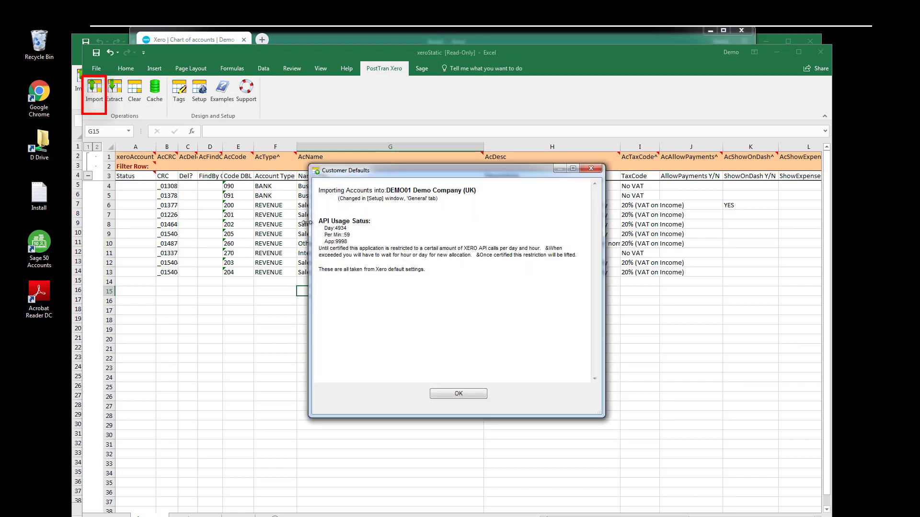
click(453, 393)
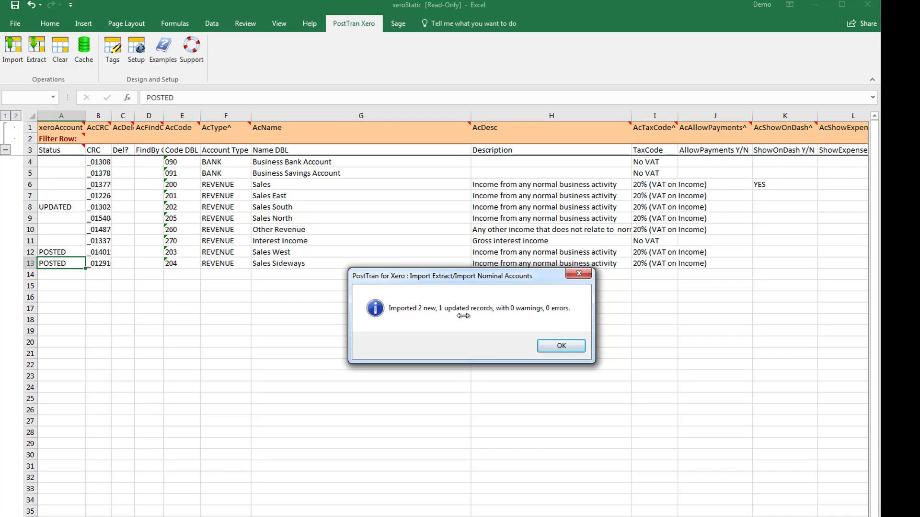
click(560, 346)
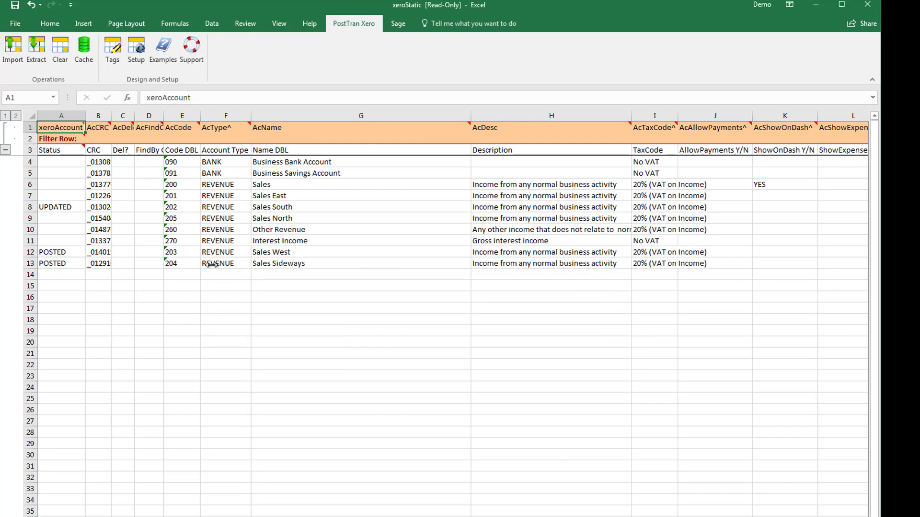
- Extract the chart of accounts again, overwriting all existing rows in the sheet
click(33, 54)
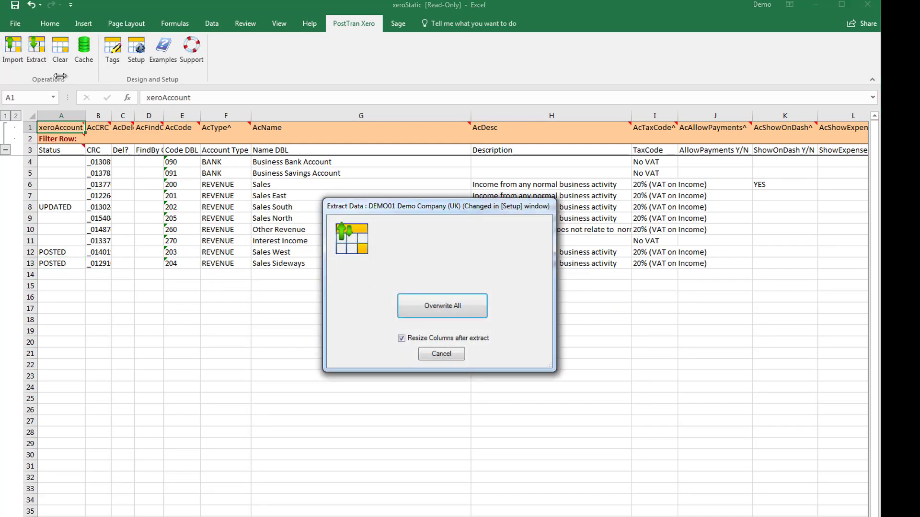
click(425, 307)
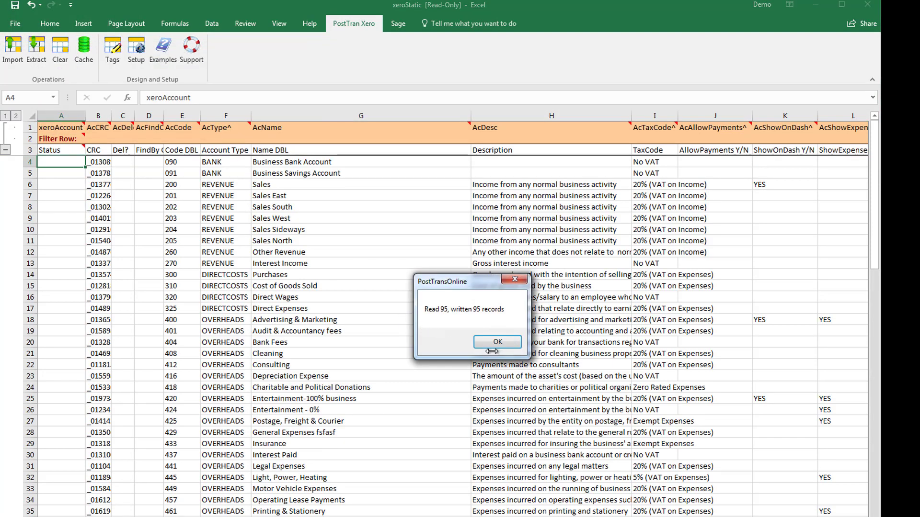
click(492, 346)
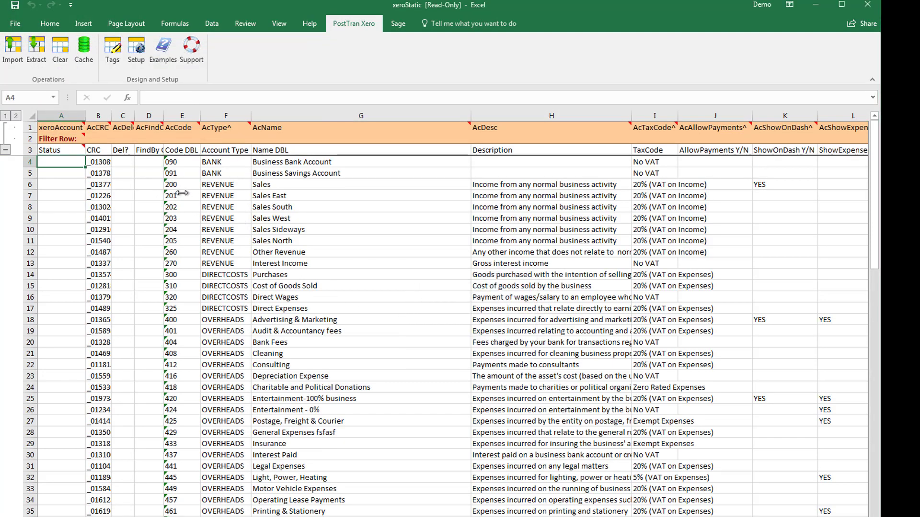
- Examine the re-extracted revenue accounts with codes 200 to 270, including Sales South, Sales West, Sales Sideways and Sales North
drag(180, 186, 180, 267)
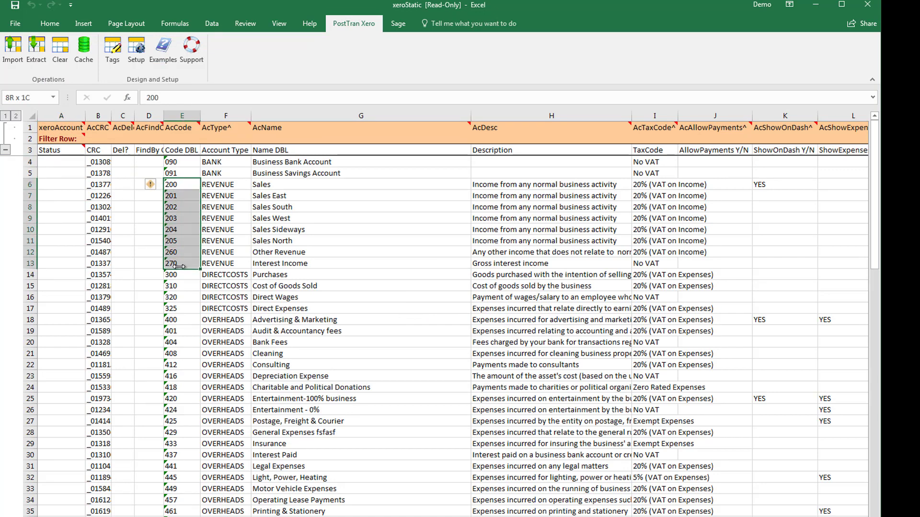
click(281, 231)
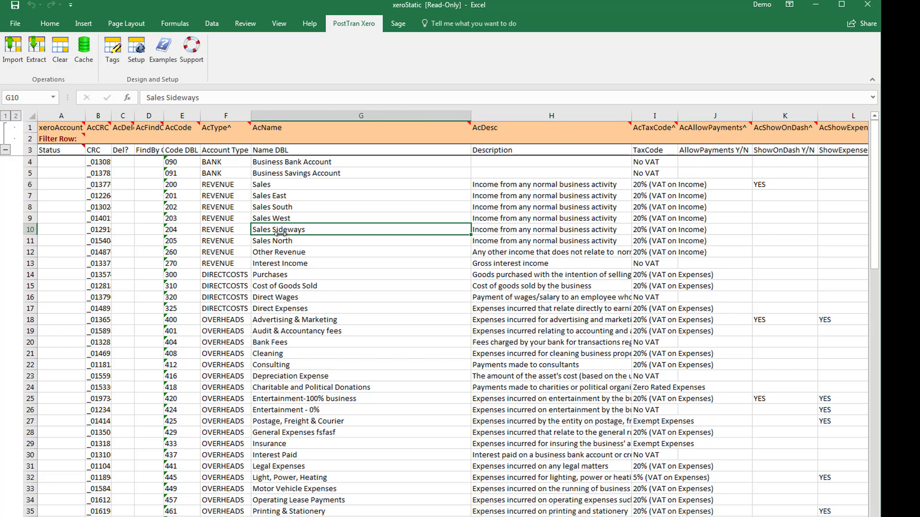
click(280, 207)
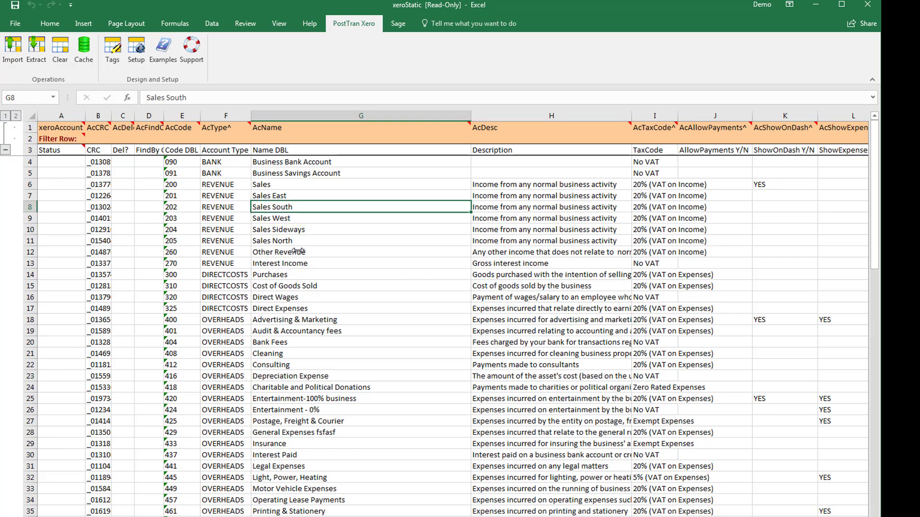
click(296, 240)
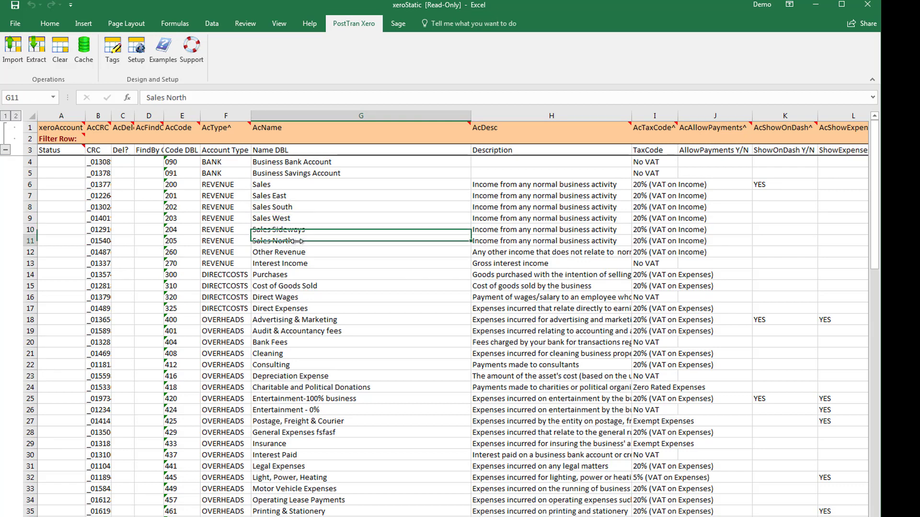
click(294, 221)
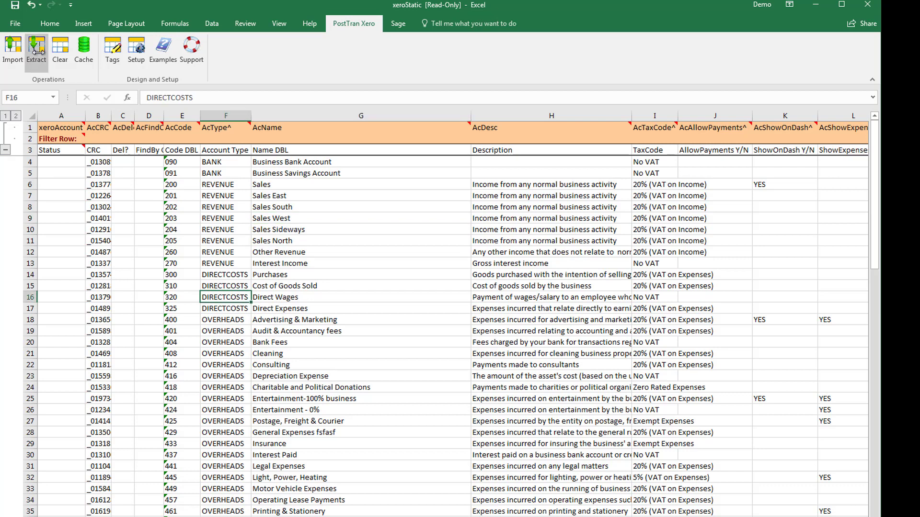
- Clear all account data from the Accounts sheet and widen the FindBy Code column to fit its heading
click(61, 56)
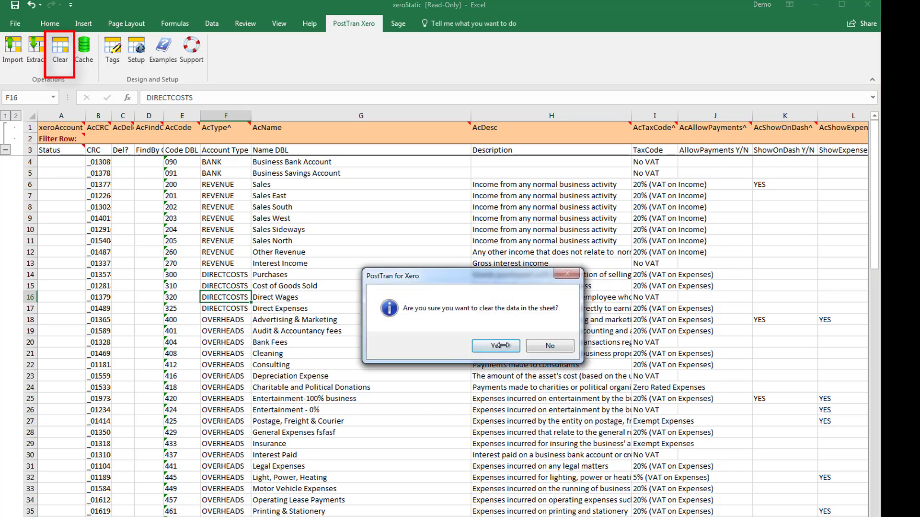
click(499, 346)
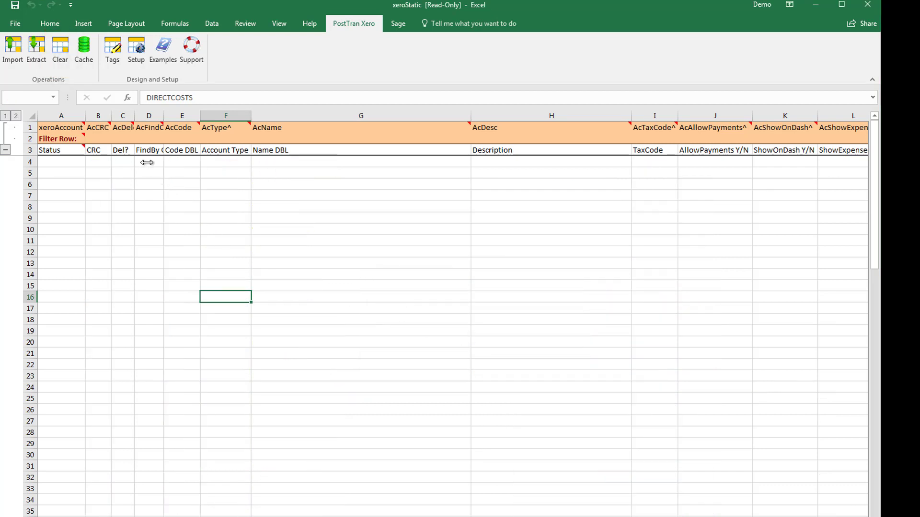
click(148, 163)
drag(164, 117, 176, 120)
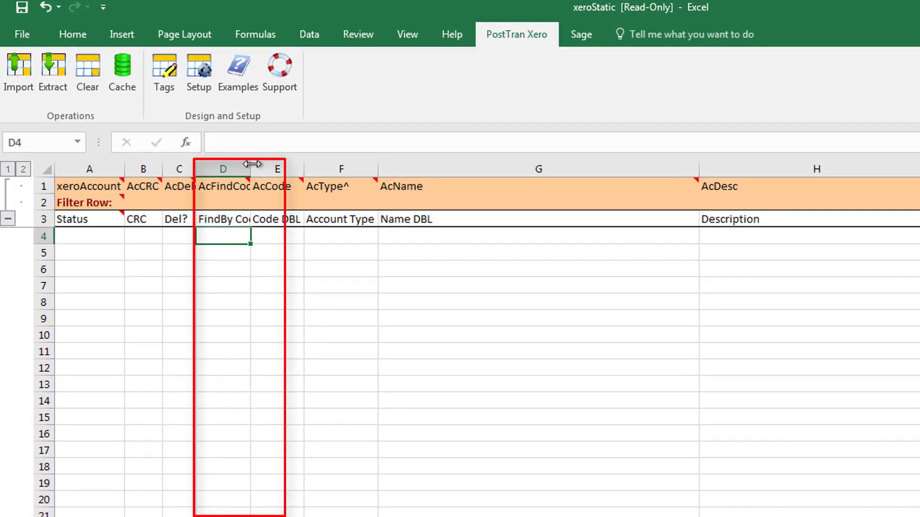
drag(252, 164, 268, 164)
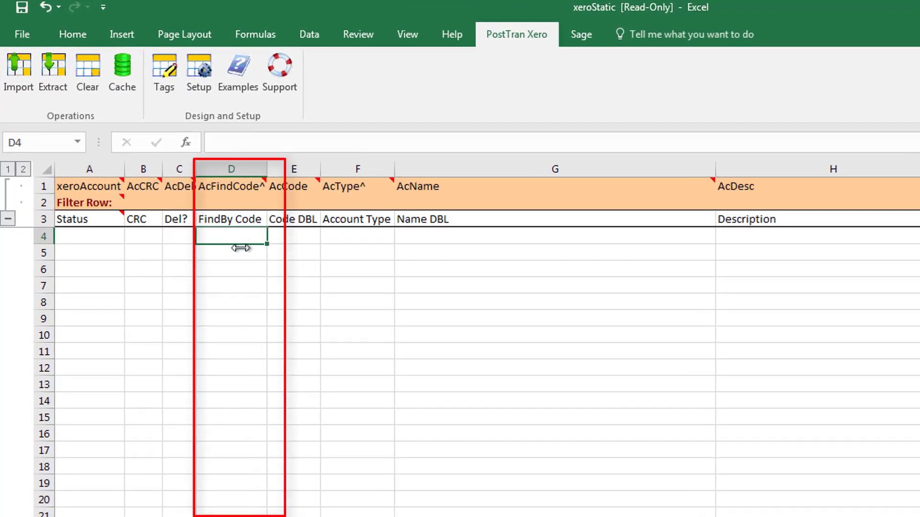
- Look up accounts 200 and 201 by entering their codes in the FindBy Code column, in rows 4 and 5
text(200)
key(Tab)
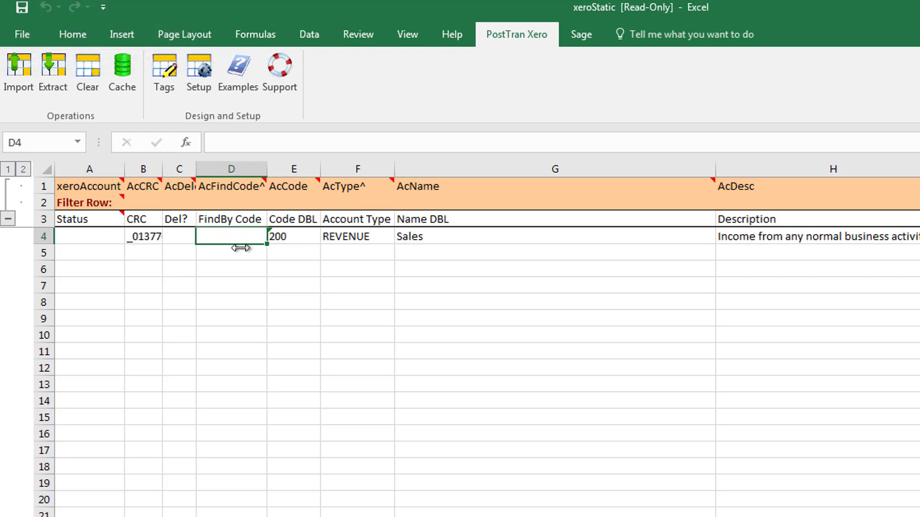
click(241, 248)
text(2001)
key(Tab)
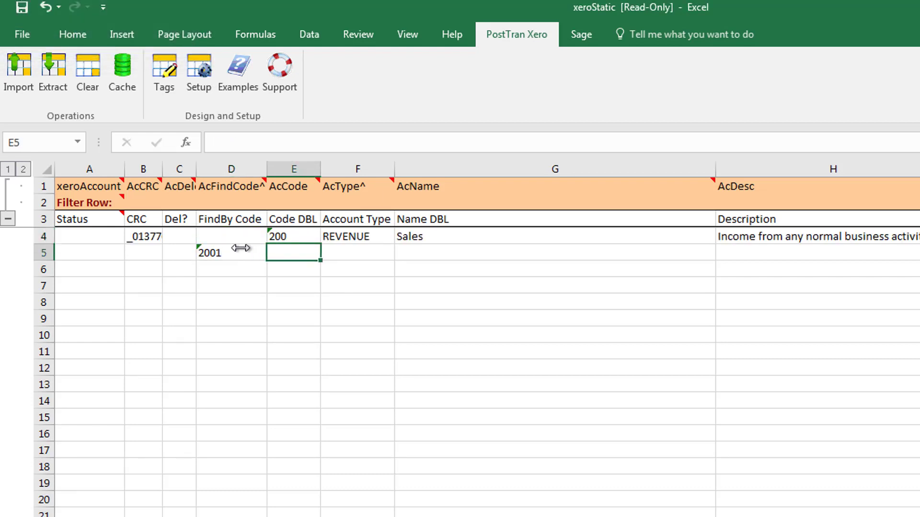
click(241, 248)
text(201)
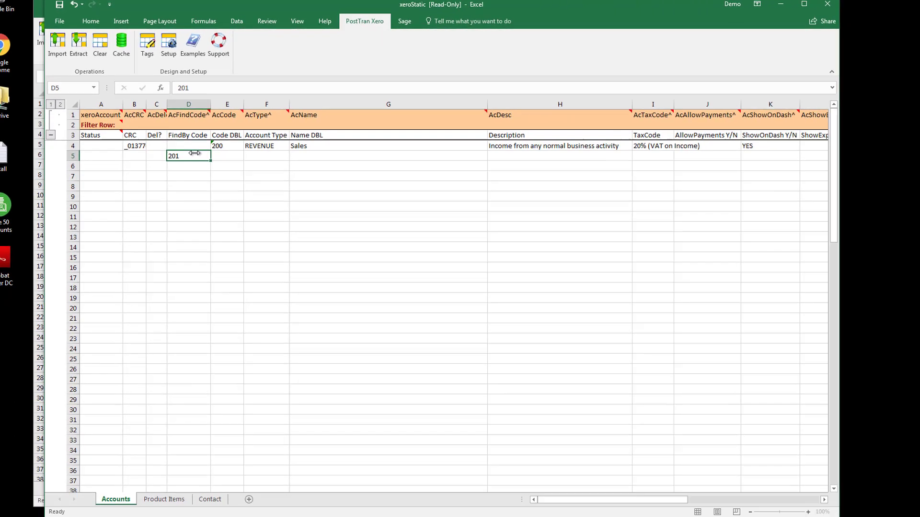
key(Tab)
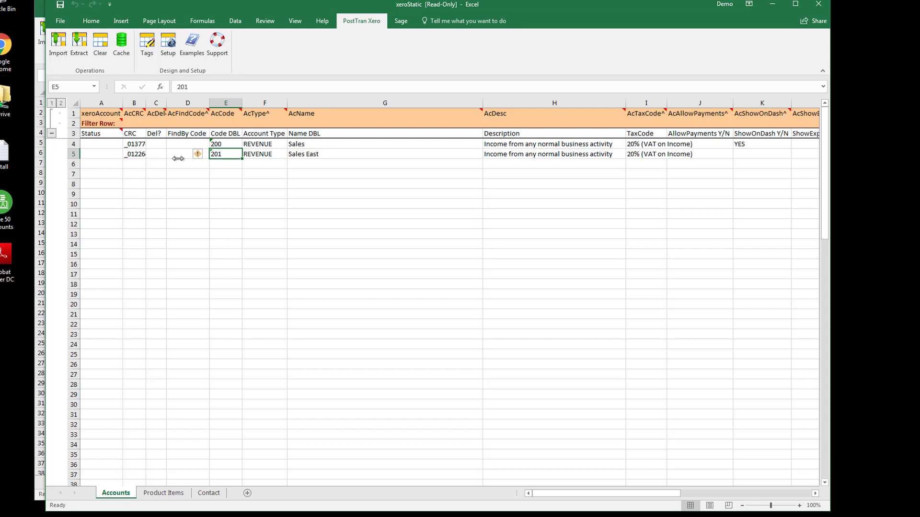
- Copy the list of codes from 400 to 457 on the Contact sheet into the Accounts sheet's FindBy Code column, starting at D4
click(209, 493)
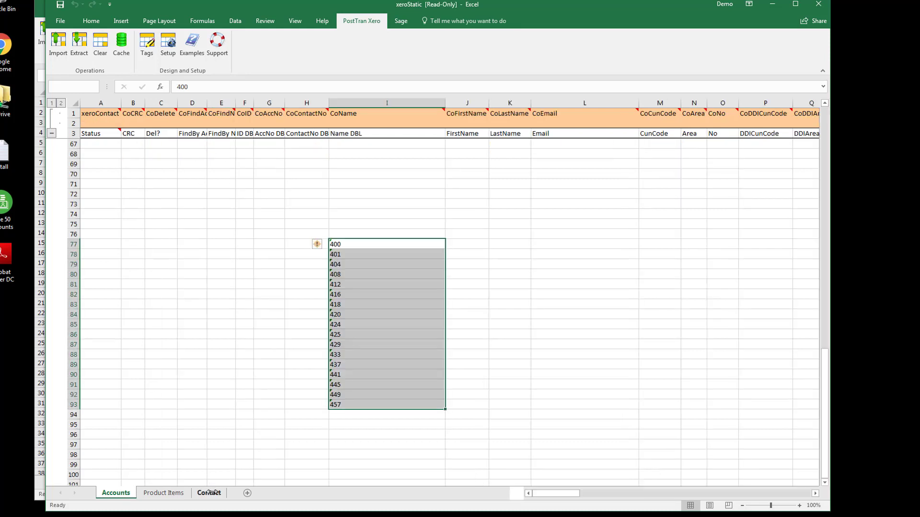
drag(372, 245, 362, 407)
key(ctrl+c)
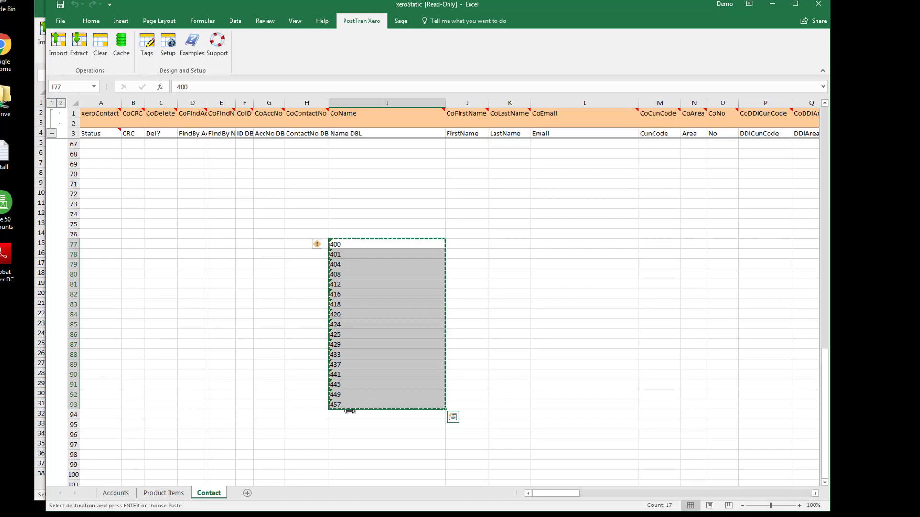
click(116, 493)
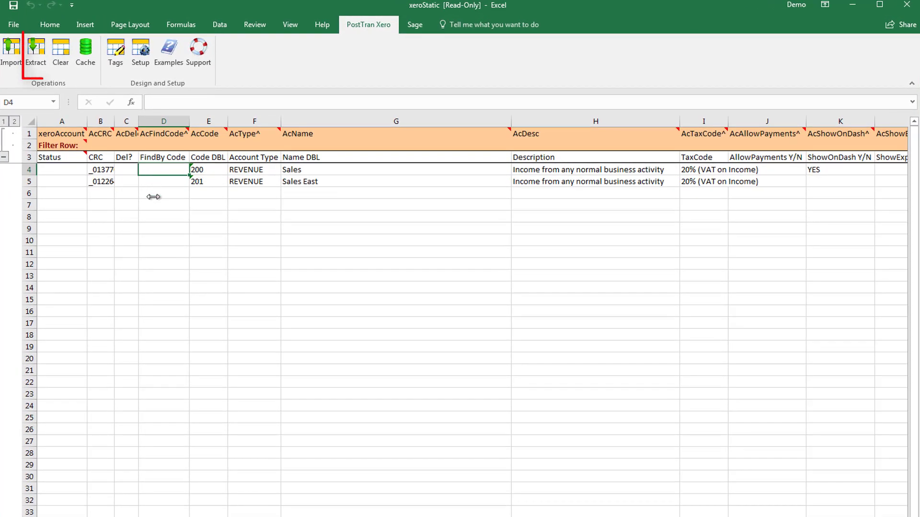
key(ctrl+v)
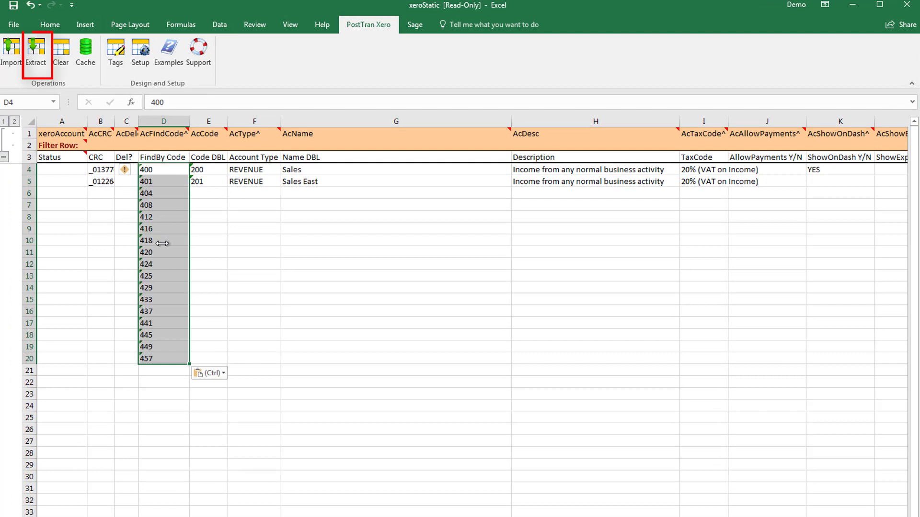
- Extract only the account records matching the codes listed in column D
click(37, 50)
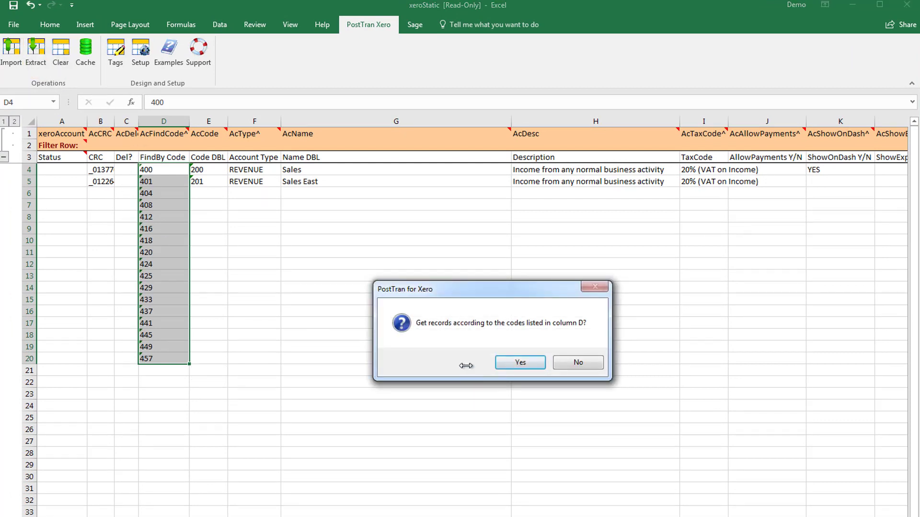
click(518, 363)
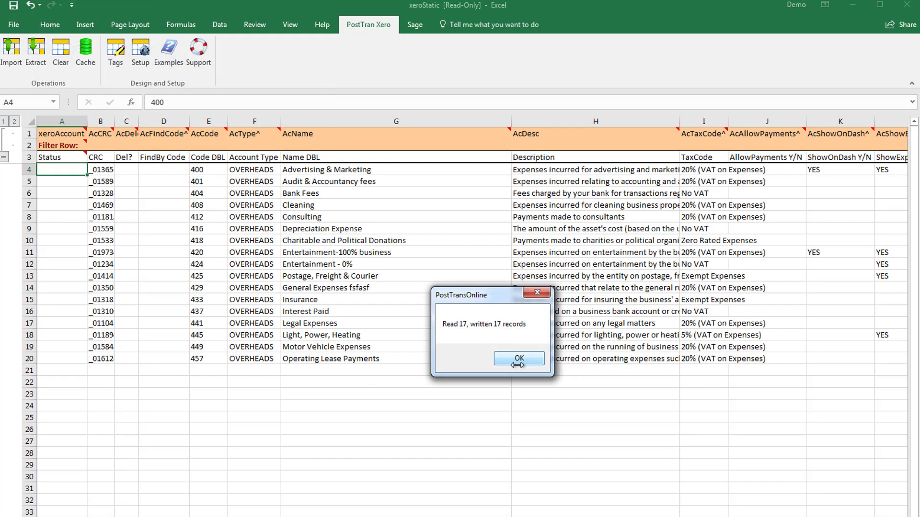
click(518, 359)
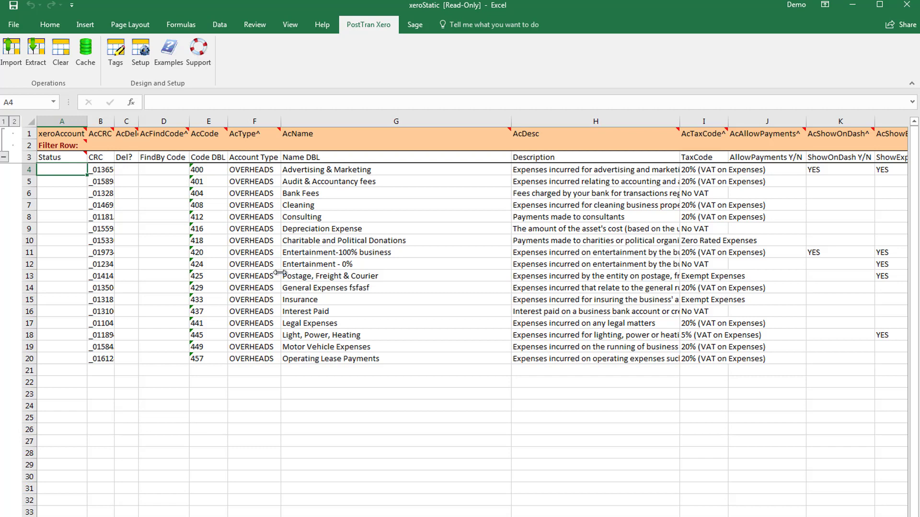
- Extract the full chart of accounts from Demo Company (UK), overwriting all rows and resizing the columns
click(35, 54)
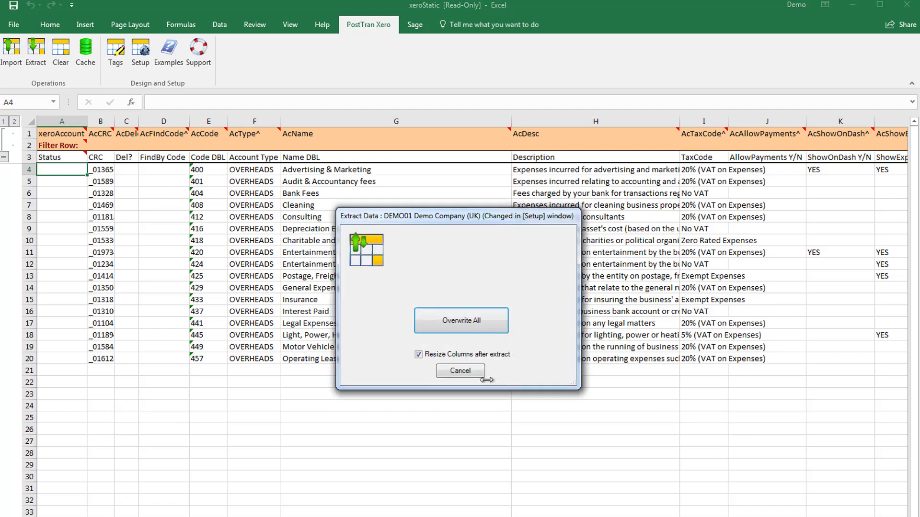
click(471, 324)
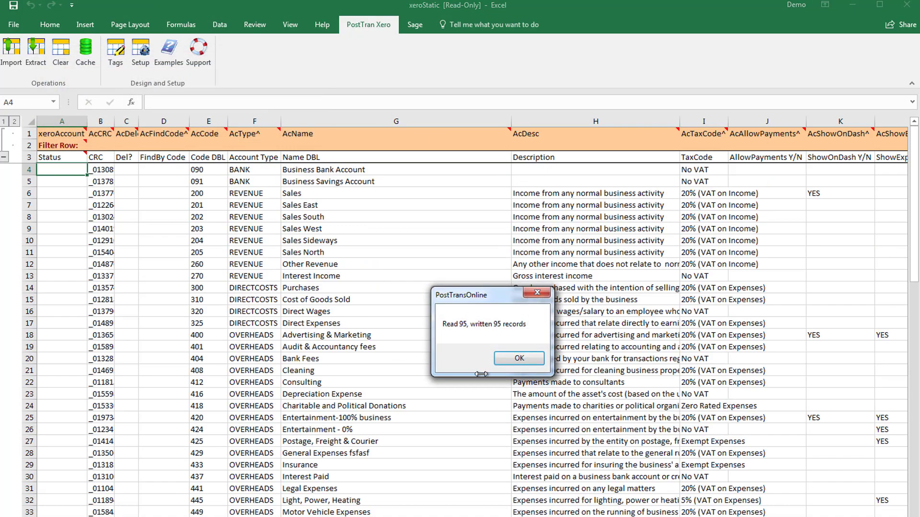
click(513, 359)
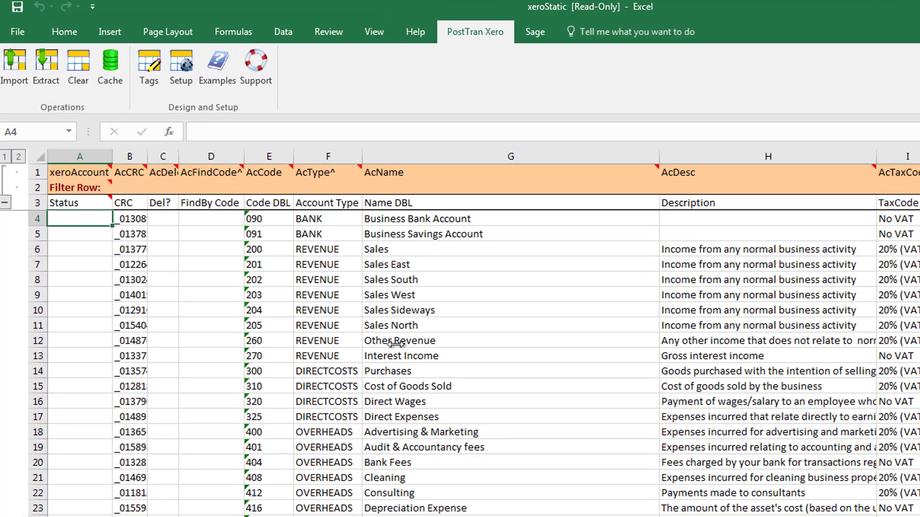
- Mark the Other Revenue (260) and Sales North (205) accounts for deletion with an x in the Del? column
click(302, 260)
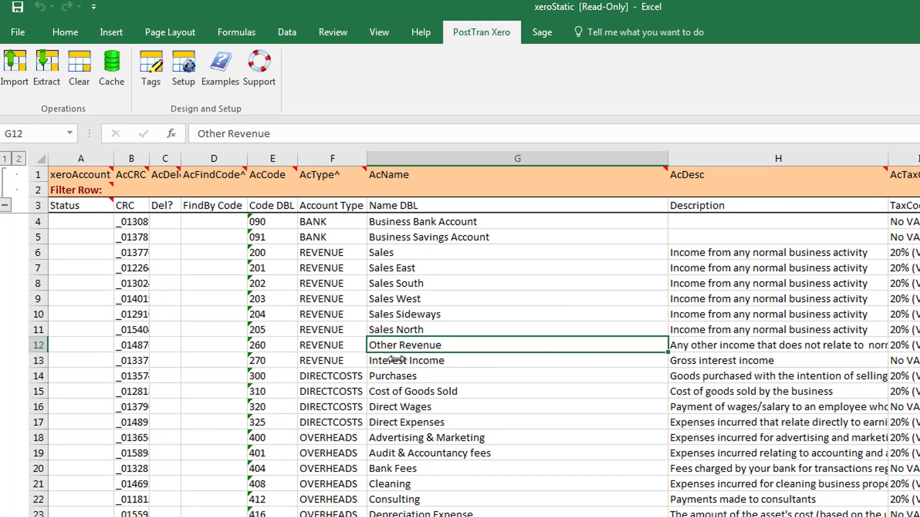
click(175, 346)
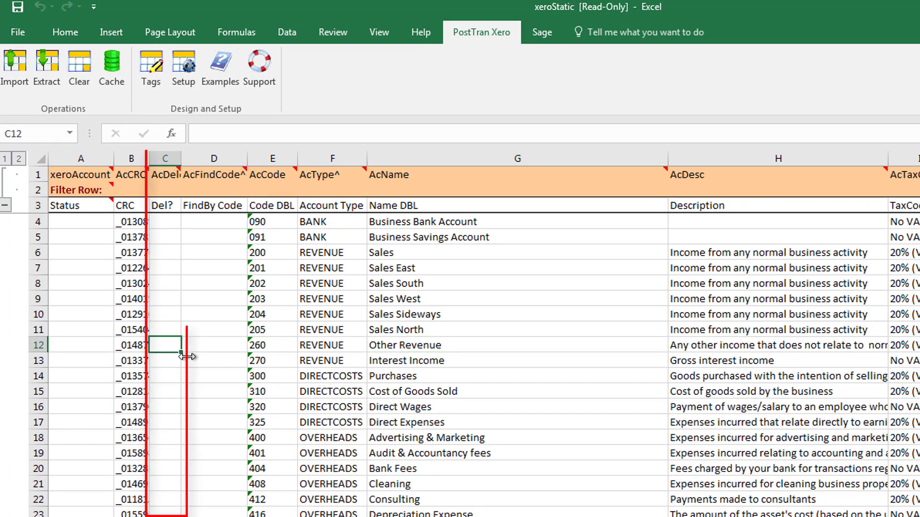
text(x)
key(Up)
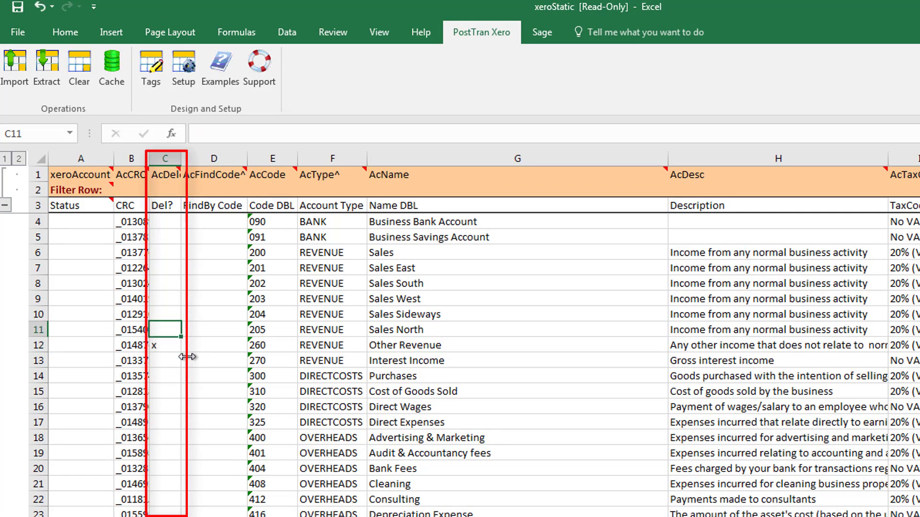
text(x)
key(Up)
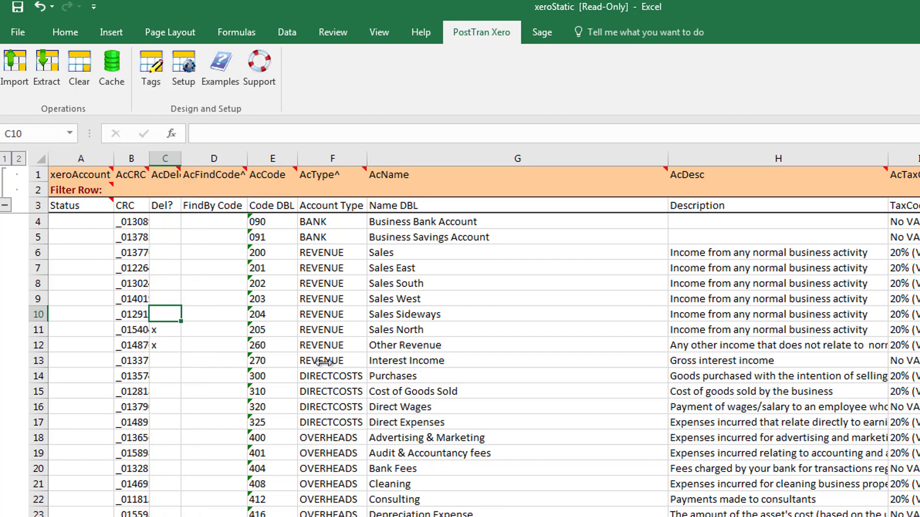
- Run the import to delete the marked accounts from Xero and check the revenue accounts in the sheet
click(13, 72)
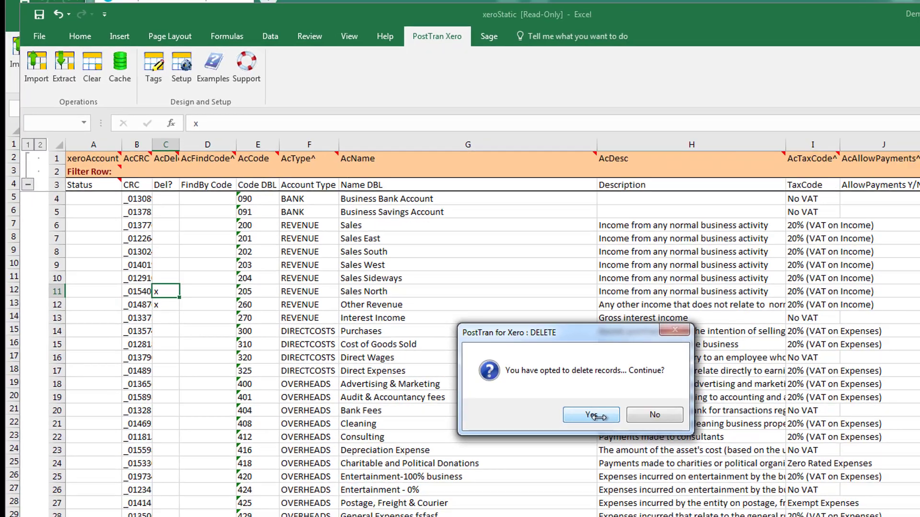
click(661, 474)
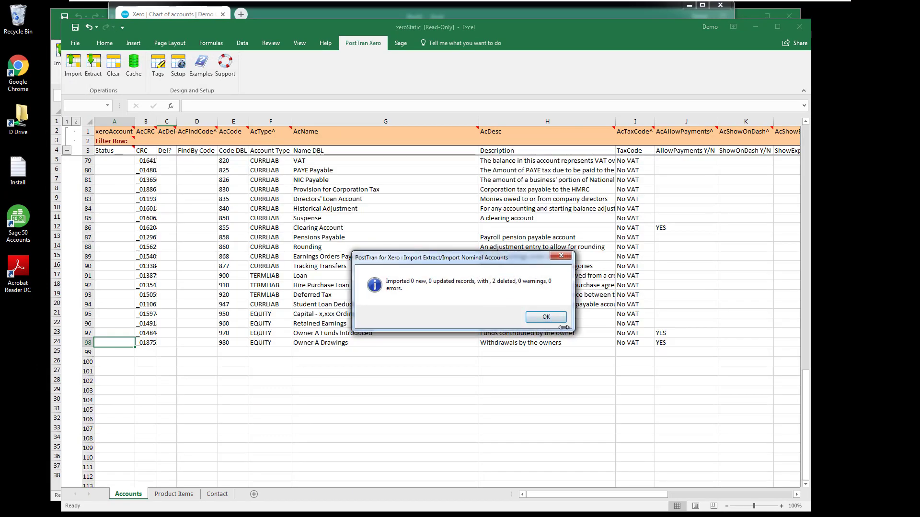
click(546, 317)
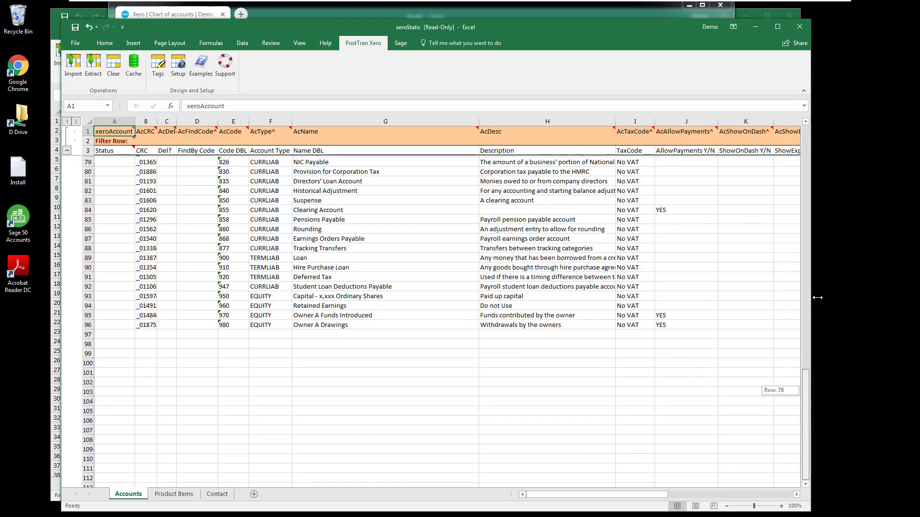
drag(818, 298, 819, 144)
click(300, 229)
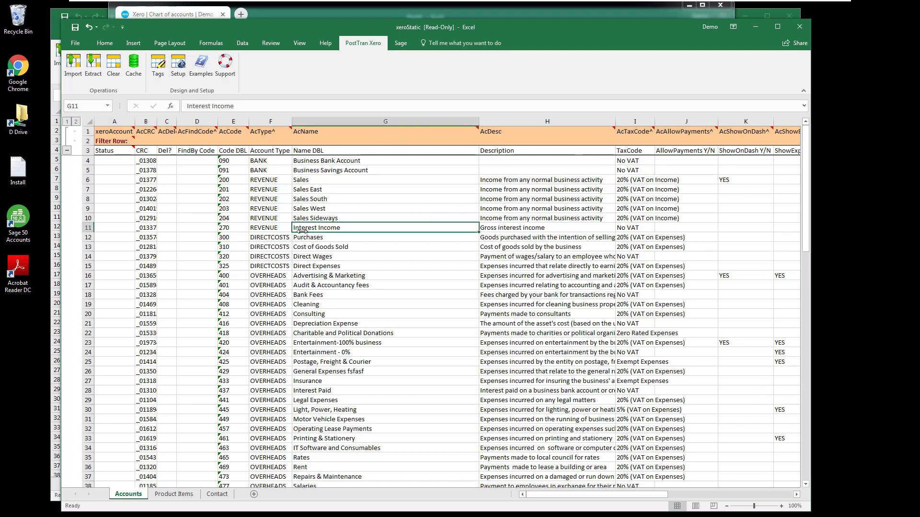